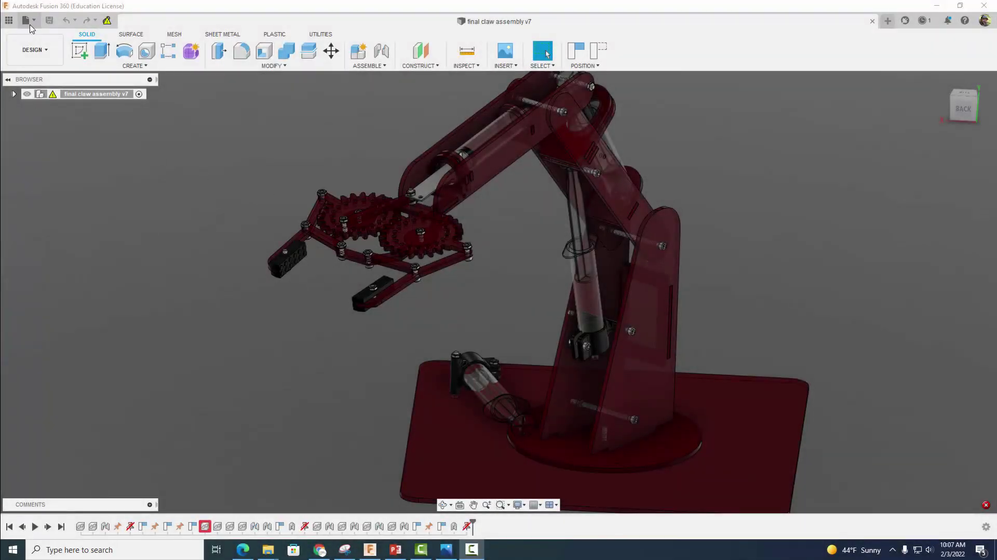
- Start a new blank design and select the SpurGear script in Scripts and Add-Ins
{"action": "left_click", "coordinate": [26, 21]}
{"action": "left_click", "coordinate": [32, 34]}
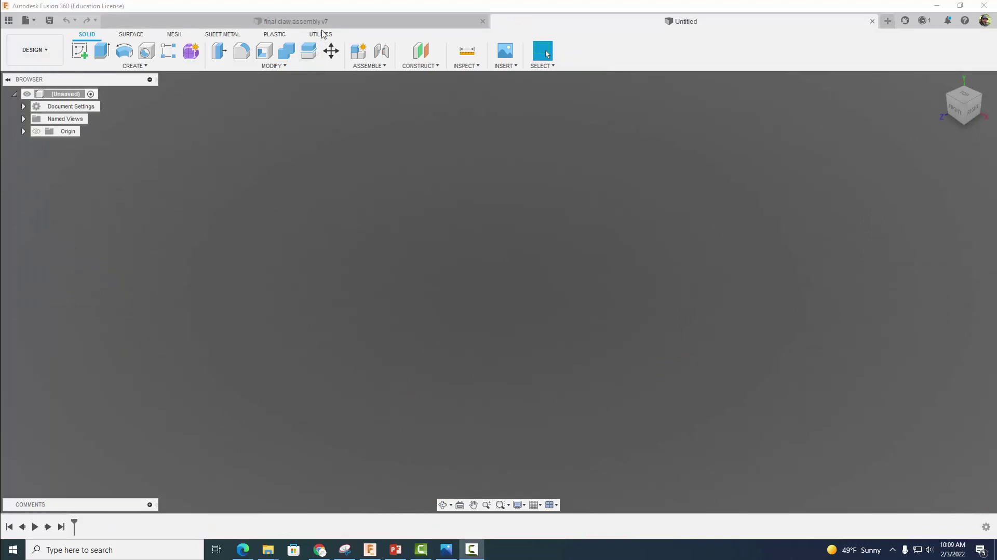
{"action": "left_click", "coordinate": [322, 35]}
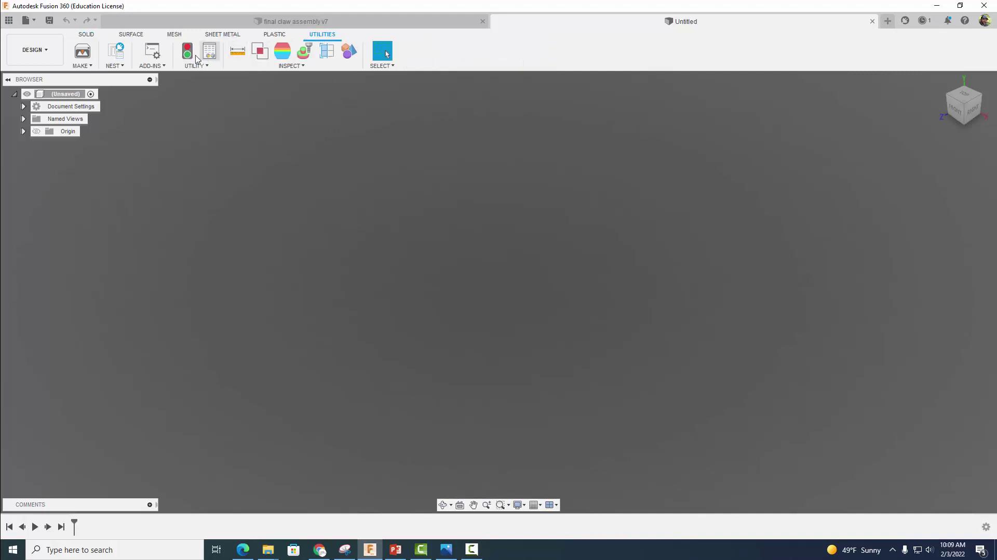
{"action": "left_click", "coordinate": [153, 66]}
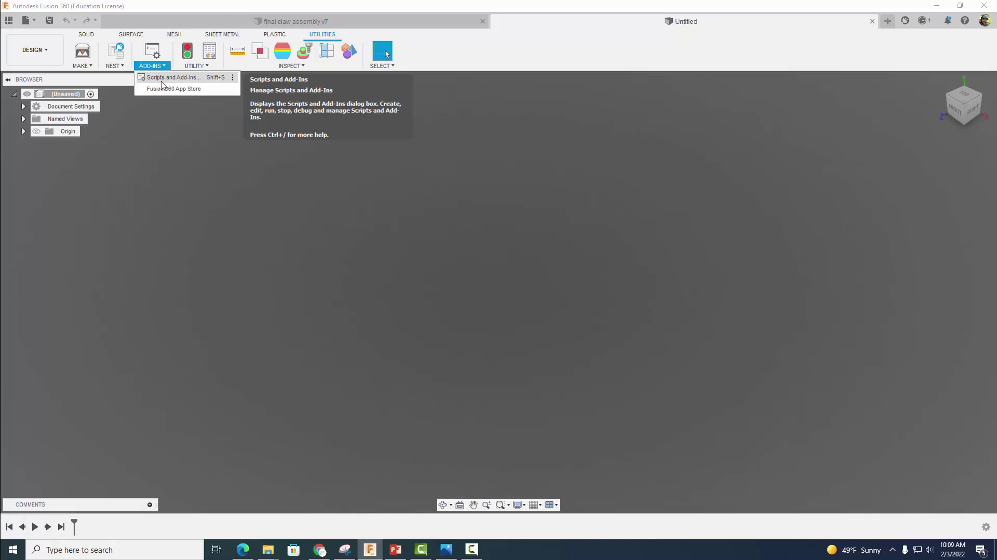
{"action": "left_click", "coordinate": [162, 84]}
{"action": "scroll", "coordinate": [517, 283], "scroll_direction": "down", "scroll_amount": 2}
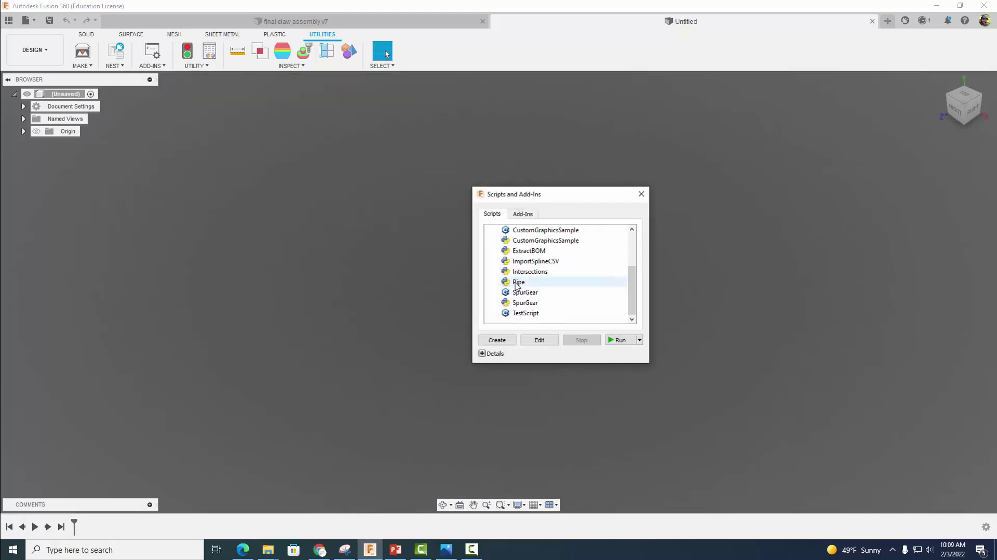
{"action": "left_click", "coordinate": [526, 302]}
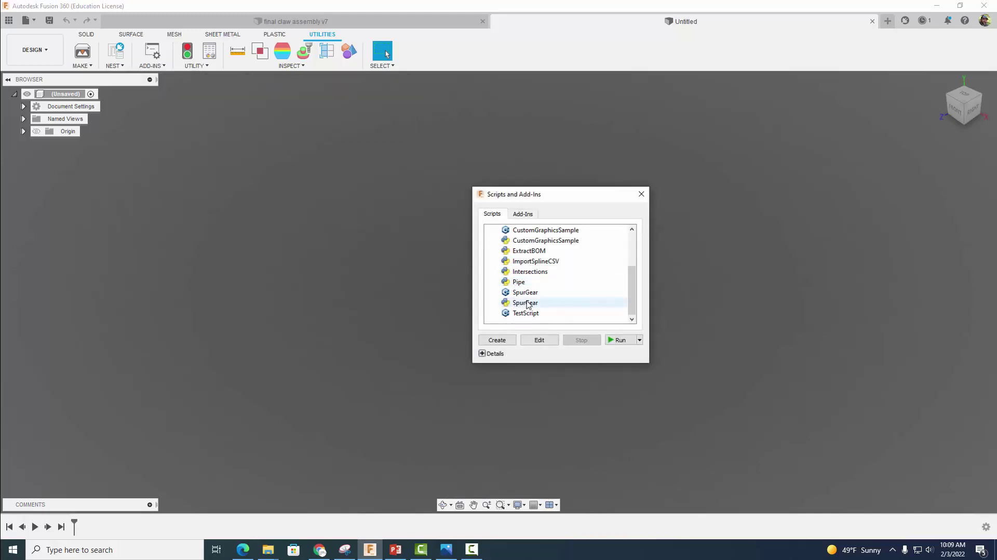
- Run SpurGear with diametral pitch 12, root fillet .008, edited gear thickness and hole diameter .11
{"action": "left_click", "coordinate": [528, 304]}
{"action": "left_click", "coordinate": [618, 340]}
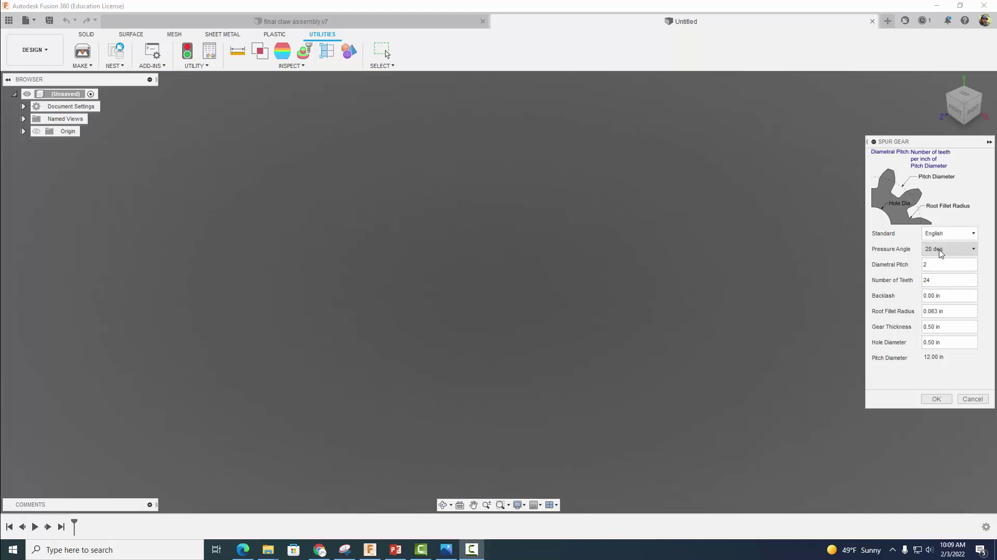
{"action": "left_click_drag", "start_coordinate": [933, 265], "coordinate": [922, 268]}
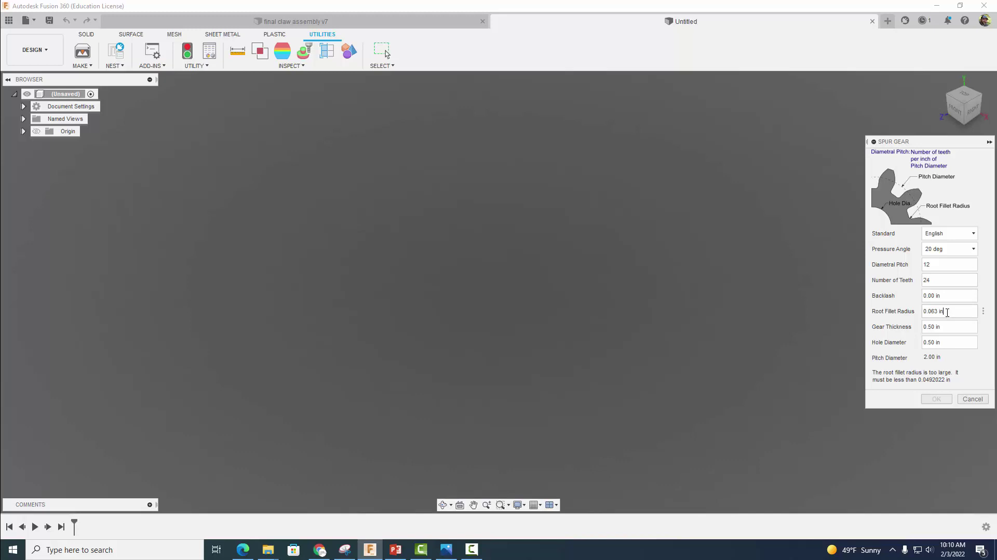
{"action": "left_click_drag", "start_coordinate": [947, 312], "coordinate": [914, 313]}
{"action": "type", "text": ".008"}
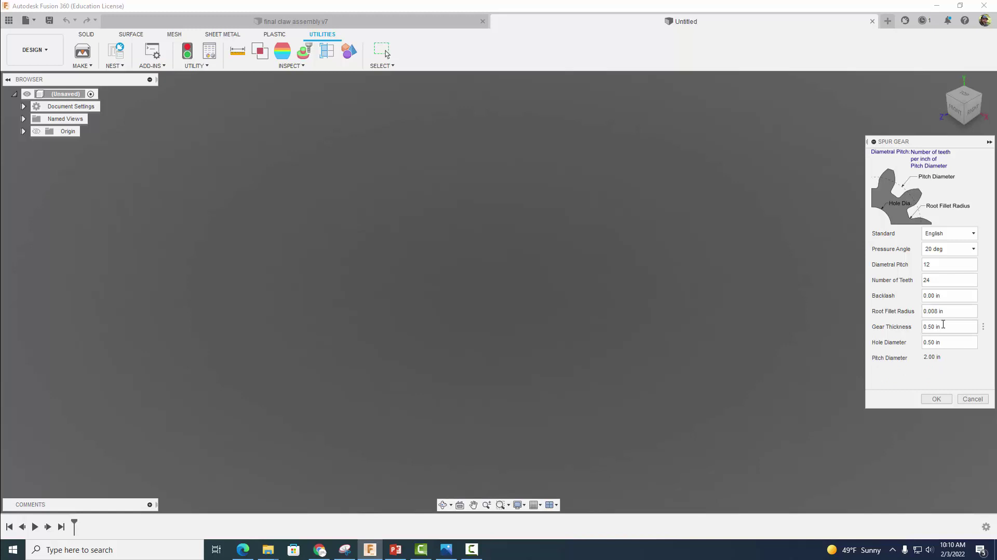
{"action": "left_click_drag", "start_coordinate": [941, 325], "coordinate": [918, 328]}
{"action": "key", "text": "BackSpace"}
{"action": "left_click_drag", "start_coordinate": [945, 343], "coordinate": [923, 344]}
{"action": "key", "text": "BackSpace"}
{"action": "type", "text": ".11"}
{"action": "left_click", "coordinate": [934, 399]}
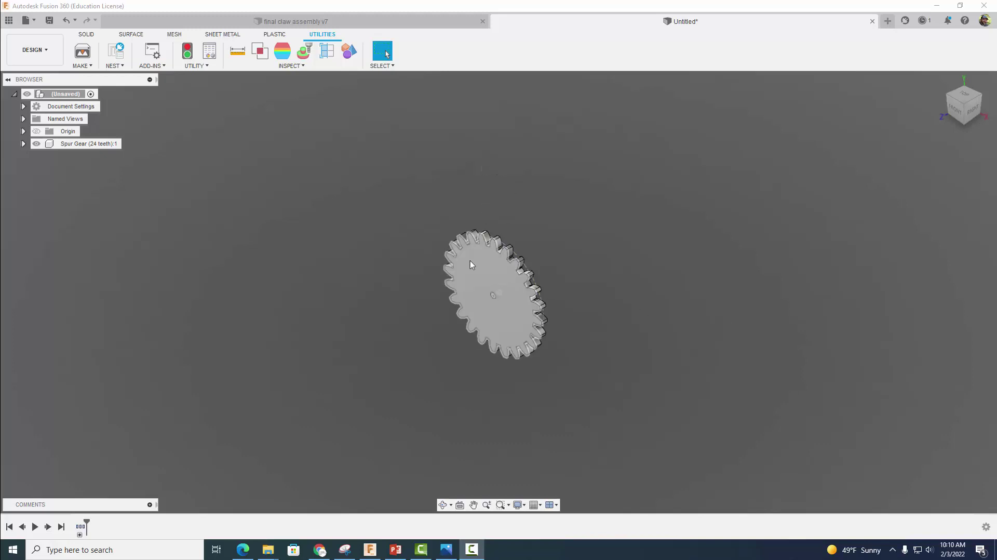
- Switch to the Front view and hide the gear's Sketch3 circle in the browser
{"action": "left_click", "coordinate": [23, 144]}
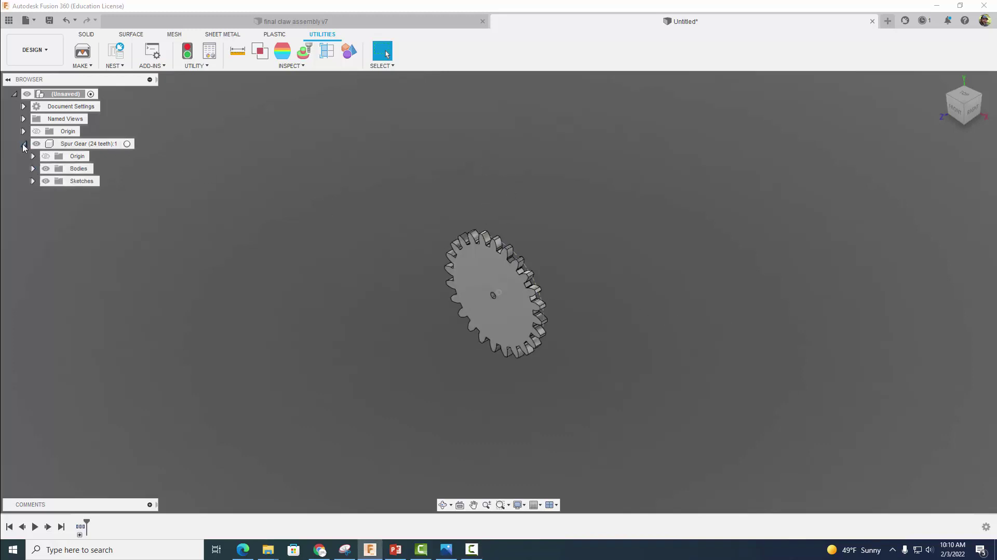
{"action": "left_click", "coordinate": [32, 181]}
{"action": "left_click", "coordinate": [56, 221]}
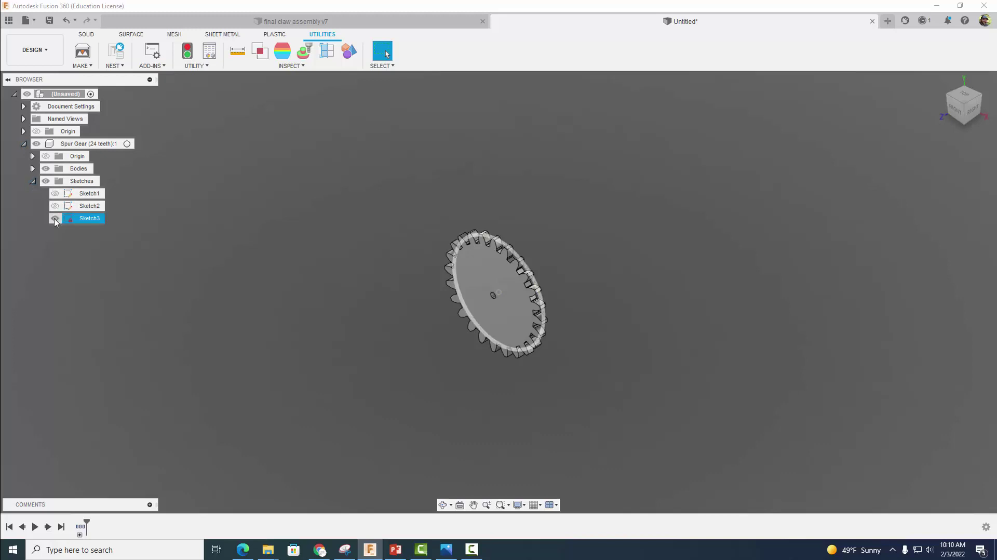
{"action": "left_click", "coordinate": [359, 294]}
{"action": "scroll", "coordinate": [449, 298], "scroll_direction": "up", "scroll_amount": 5}
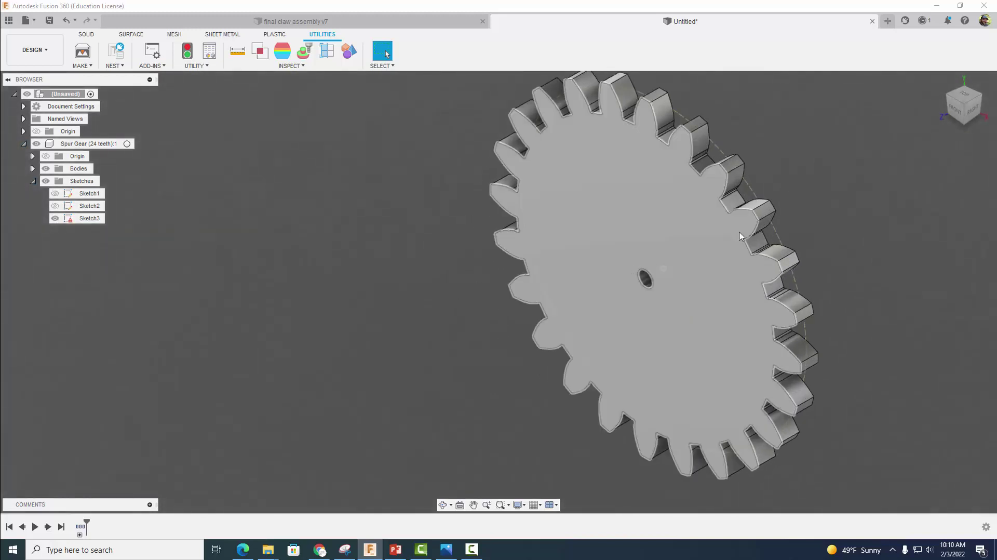
{"action": "left_click", "coordinate": [951, 113]}
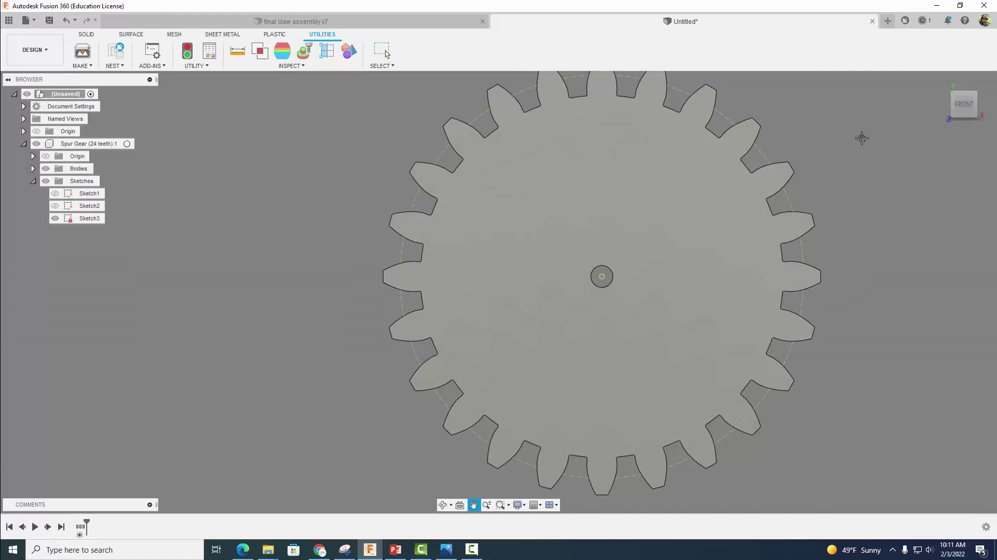
{"action": "middle_click_drag", "start_coordinate": [862, 138], "coordinate": [759, 154]}
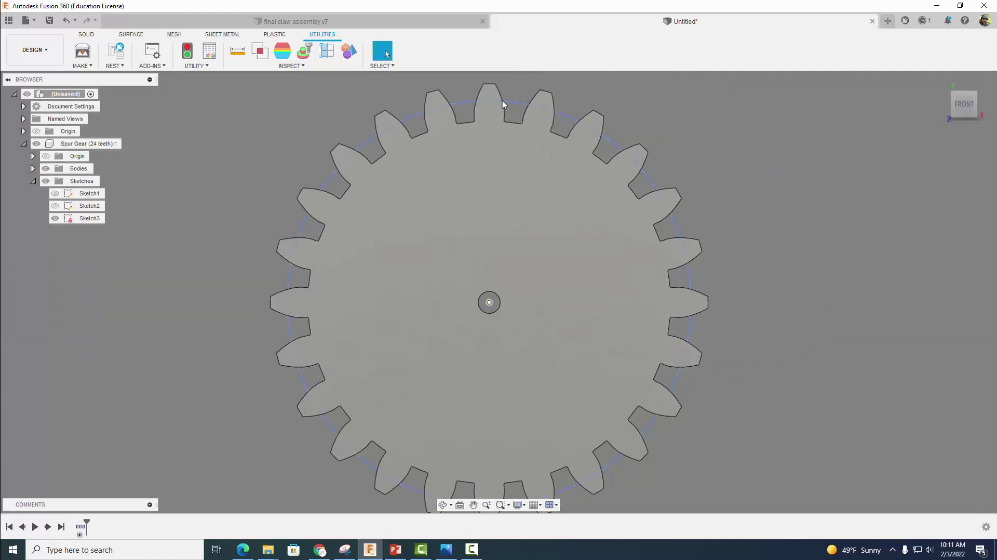
{"action": "left_click", "coordinate": [56, 219]}
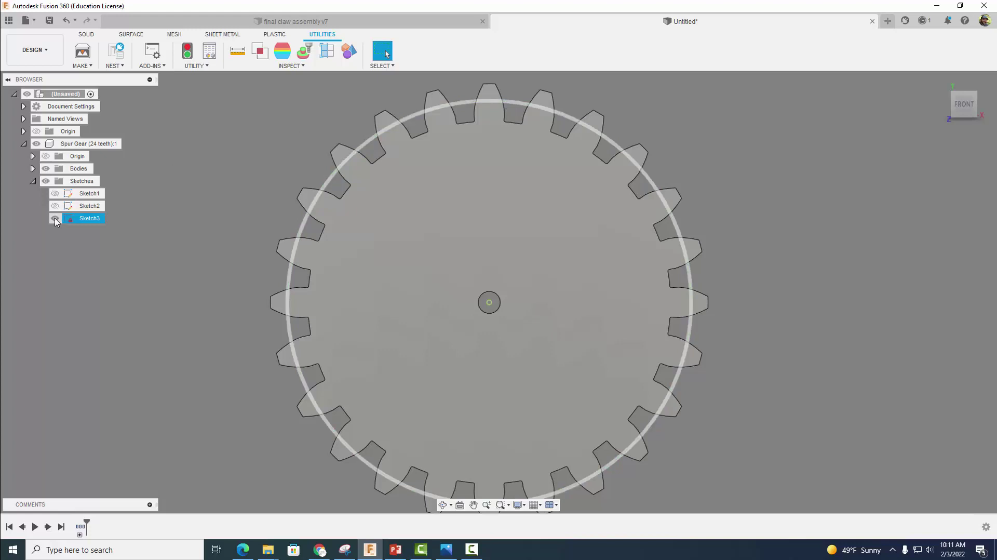
{"action": "left_click", "coordinate": [55, 219]}
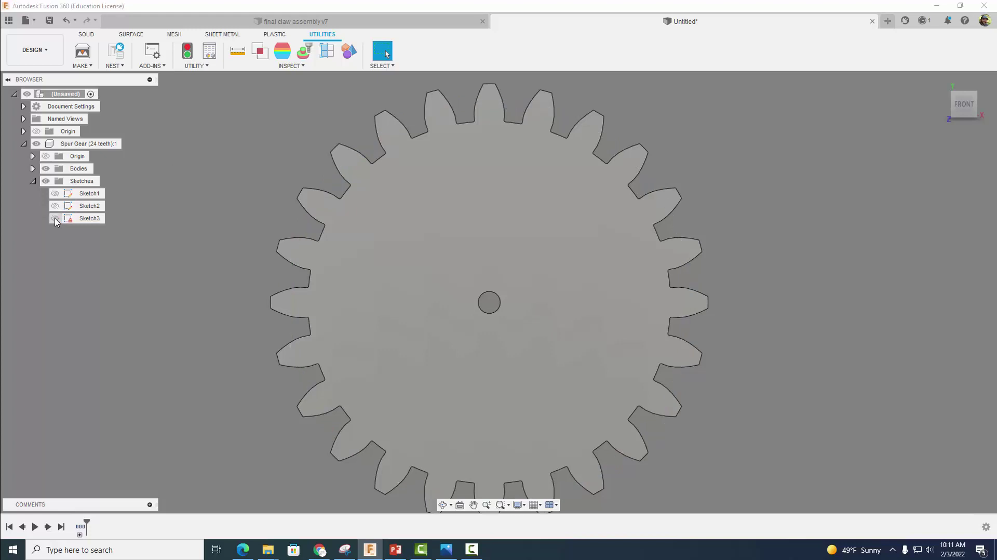
- Start a new sketch on the gear's flat face
{"action": "left_click", "coordinate": [85, 35]}
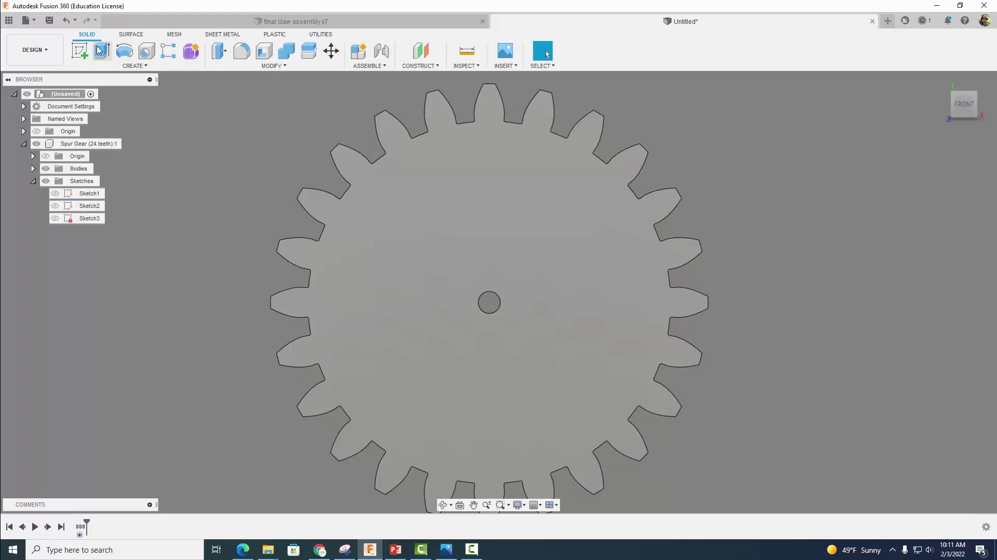
{"action": "left_click", "coordinate": [79, 50]}
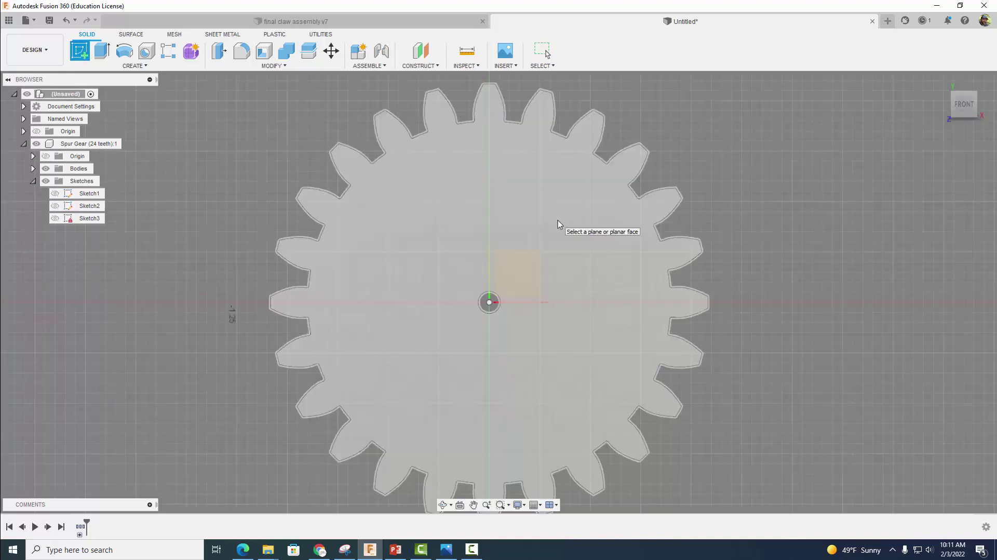
{"action": "left_click", "coordinate": [675, 262]}
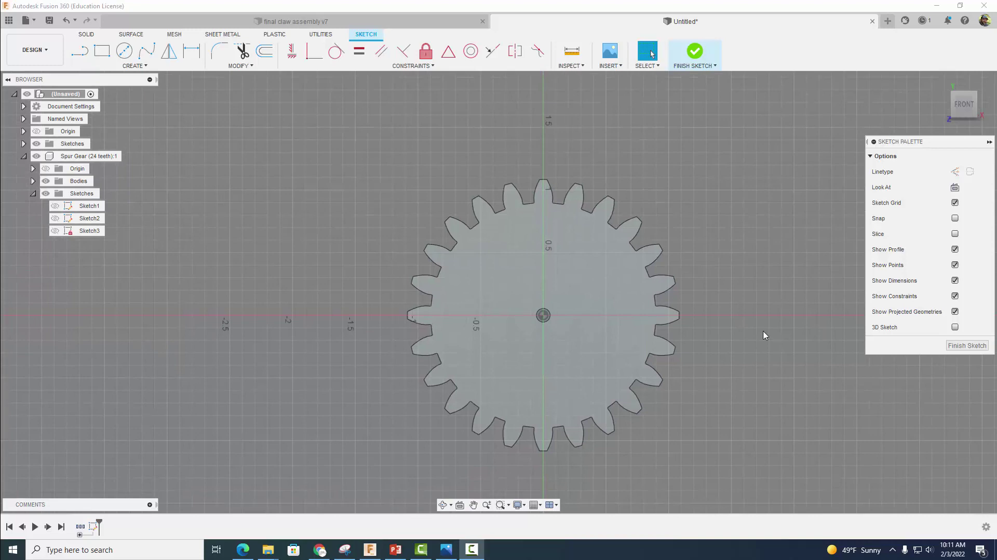
- Draw a tall, narrow center rectangle from the gear centre up past the teeth
{"action": "left_click", "coordinate": [135, 66]}
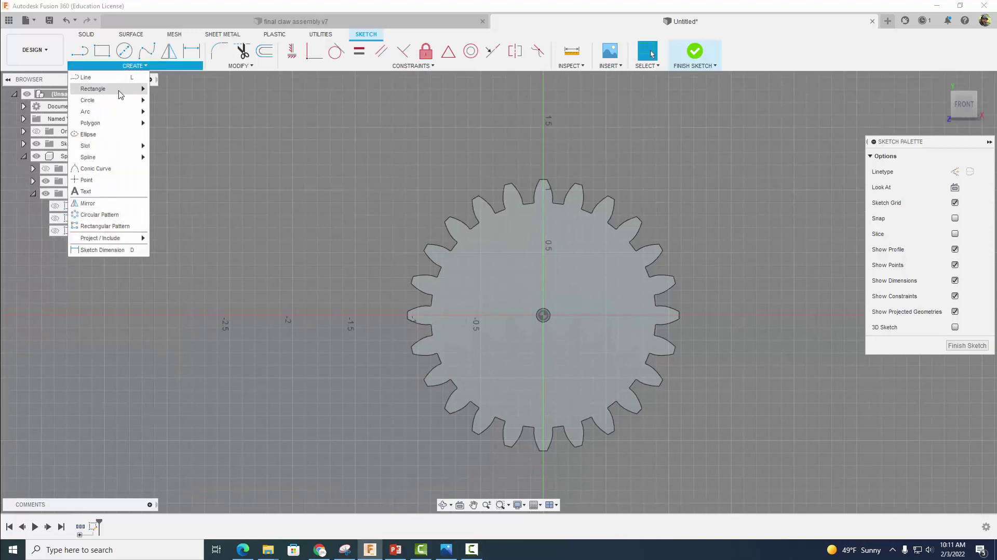
{"action": "mouse_move", "coordinate": [120, 94]}
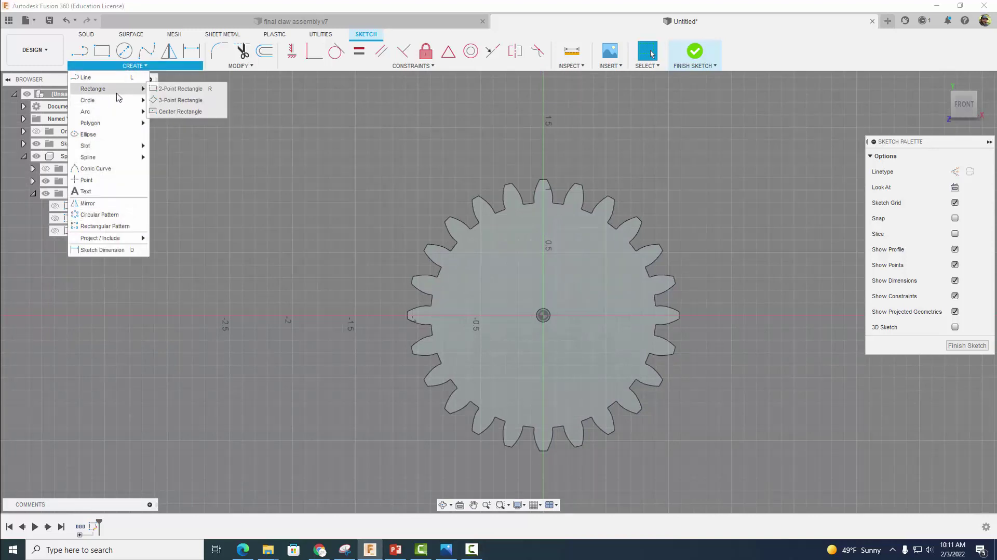
{"action": "left_click", "coordinate": [170, 112]}
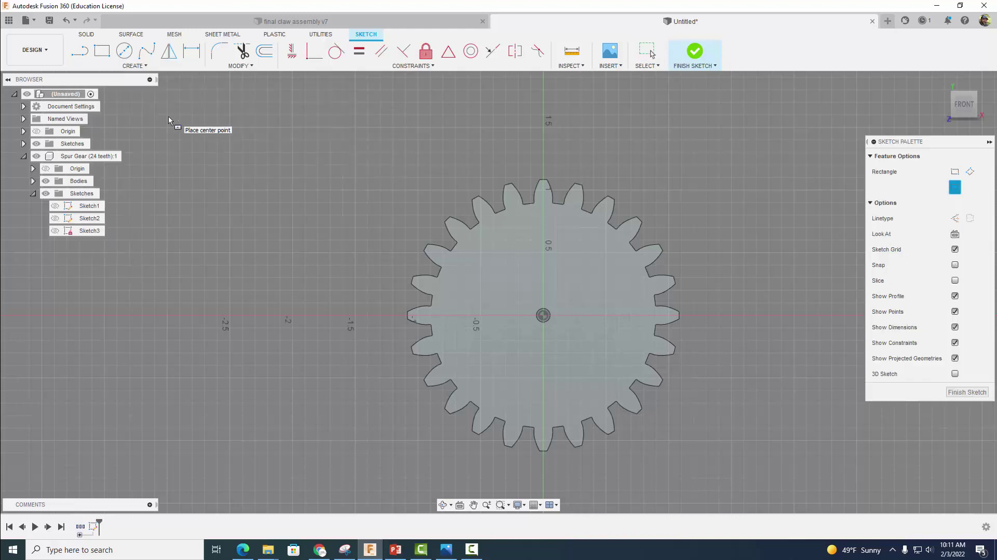
{"action": "left_click", "coordinate": [543, 315]}
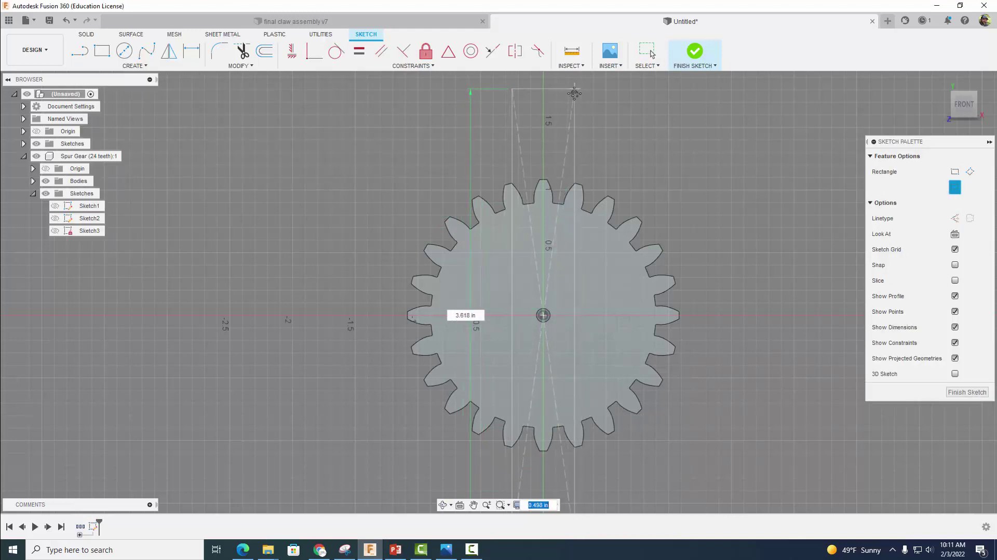
{"action": "middle_click_drag", "start_coordinate": [579, 94], "coordinate": [574, 185]}
{"action": "scroll", "coordinate": [575, 186], "scroll_direction": "down", "scroll_amount": 3}
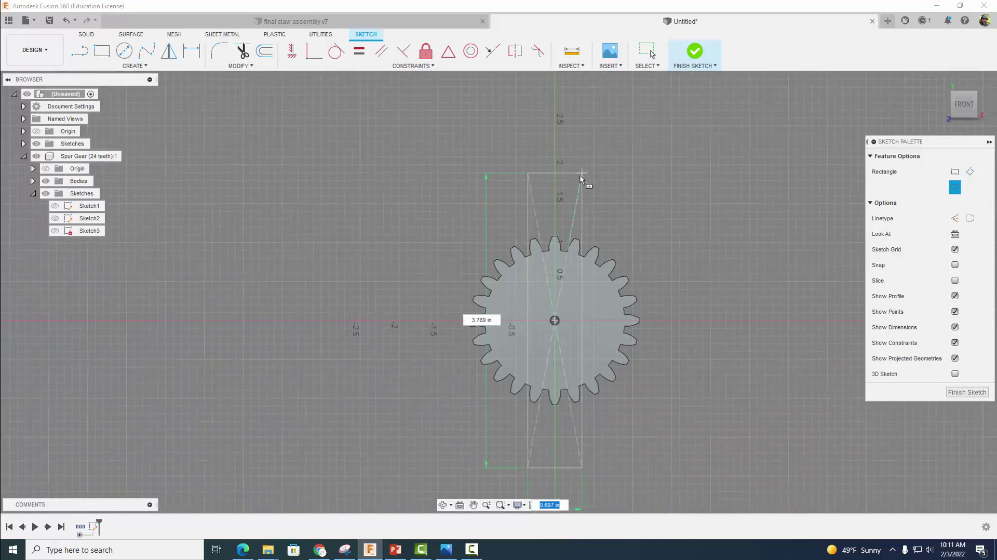
{"action": "left_click", "coordinate": [575, 97]}
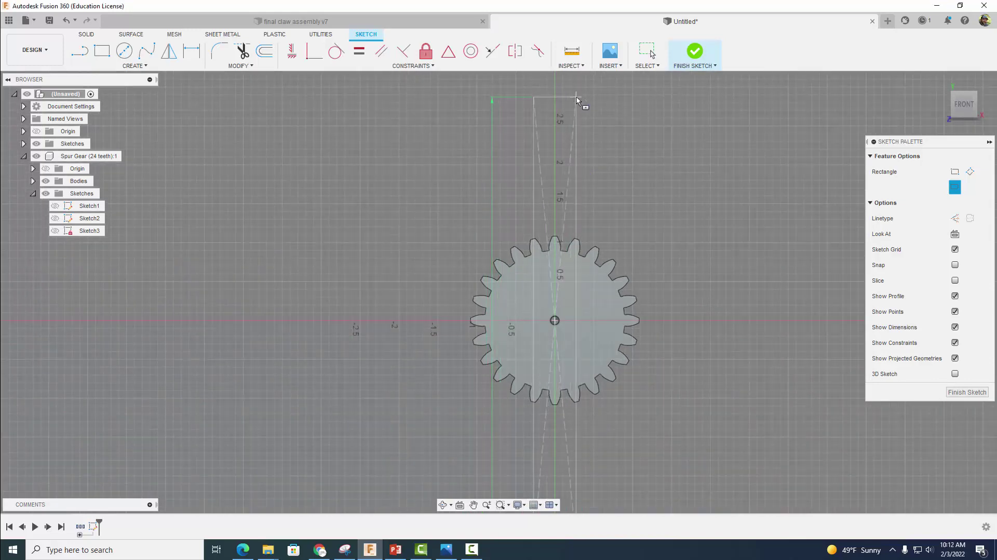
- Draw a horizontal line through the gear centre to the rectangle's right edge
{"action": "left_click", "coordinate": [79, 51]}
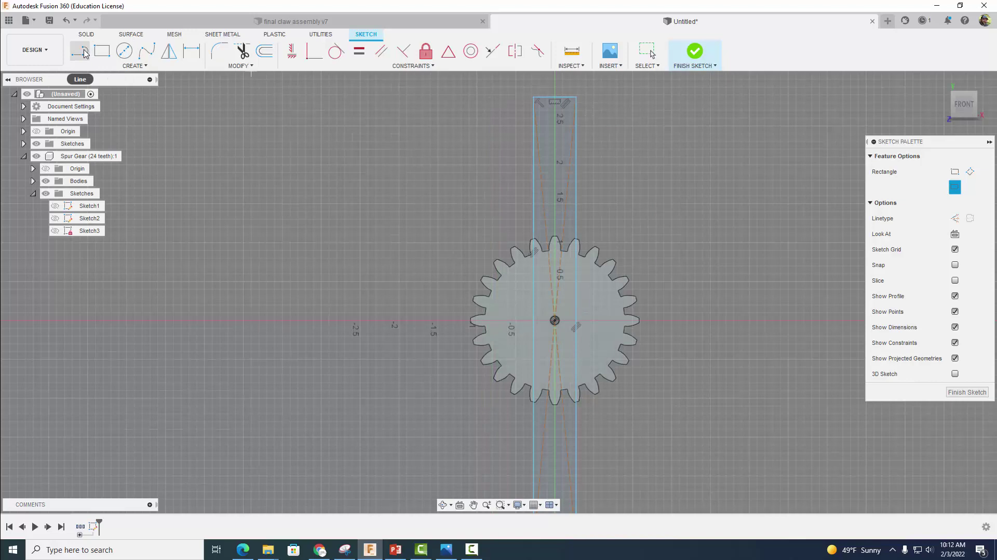
{"action": "left_click", "coordinate": [534, 320]}
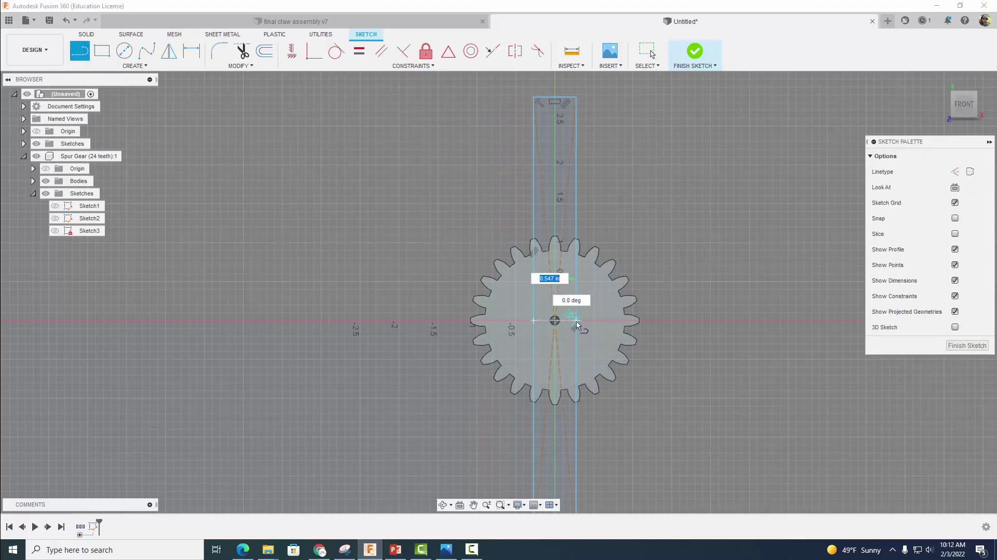
{"action": "left_click", "coordinate": [576, 321]}
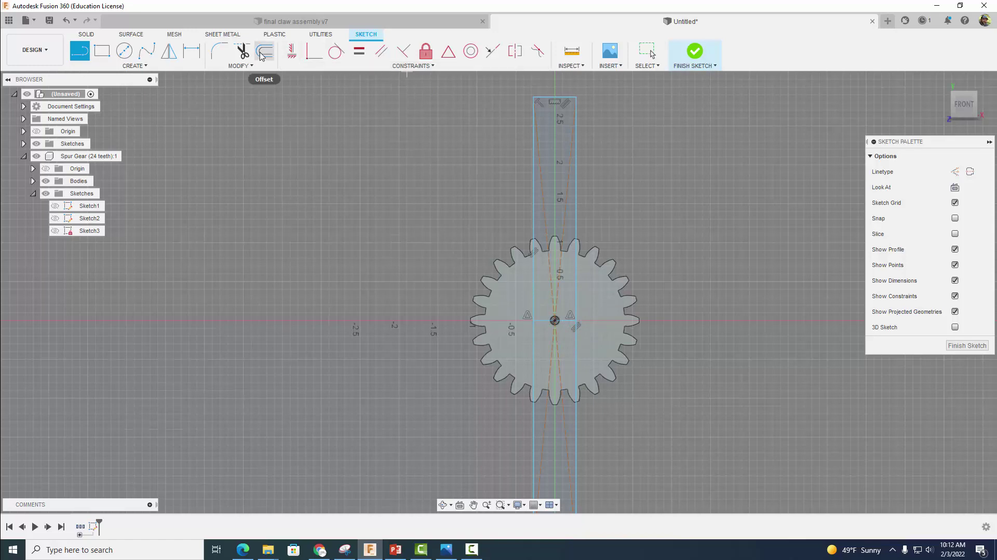
- Trim the diagonal line and rectangle edges below the gear centre
{"action": "left_click", "coordinate": [244, 53]}
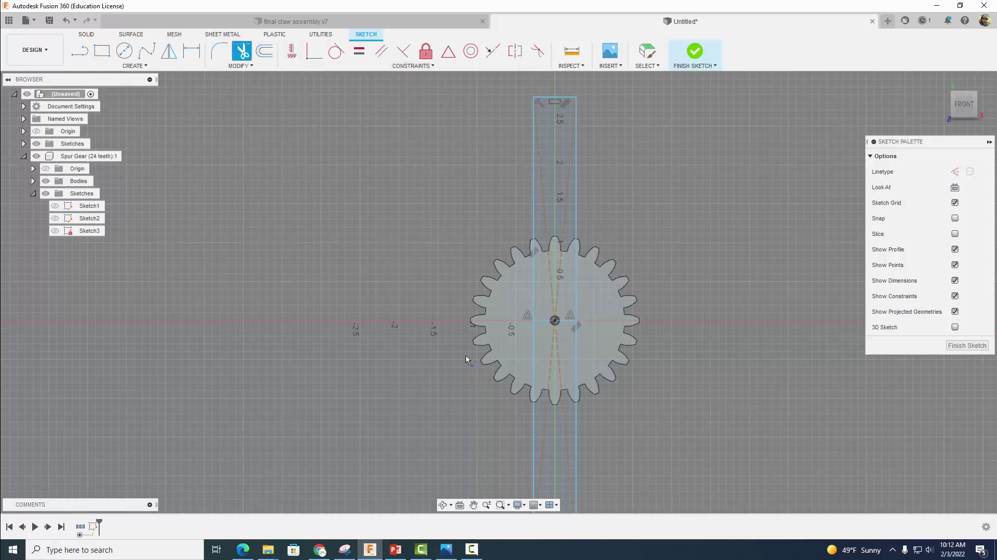
{"action": "left_click", "coordinate": [552, 362]}
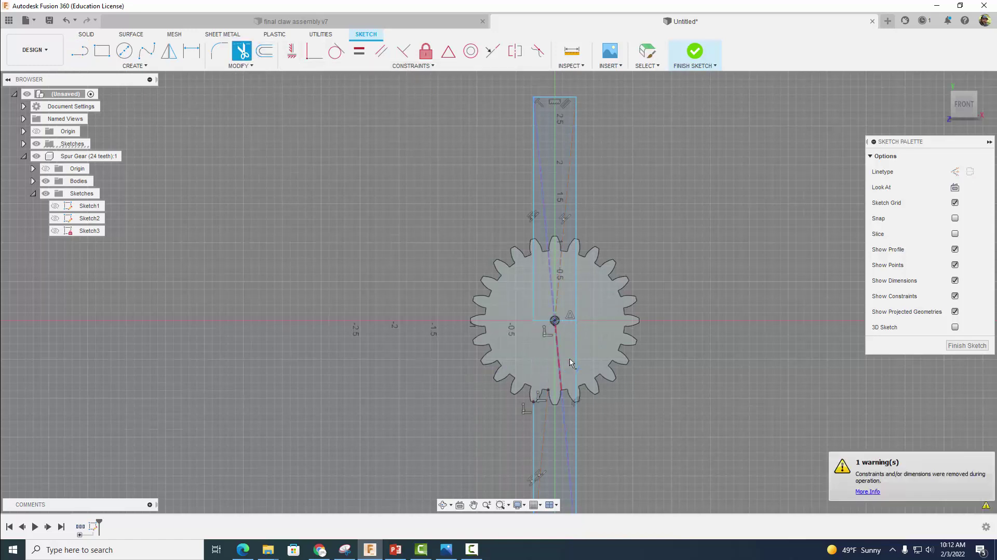
{"action": "left_click", "coordinate": [580, 435]}
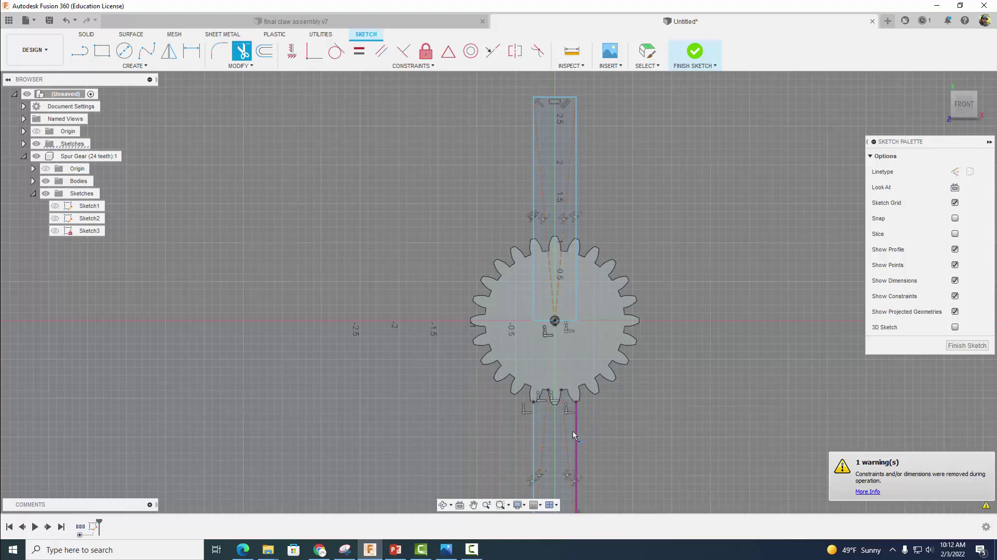
{"action": "left_click", "coordinate": [551, 433]}
{"action": "left_click", "coordinate": [545, 433]}
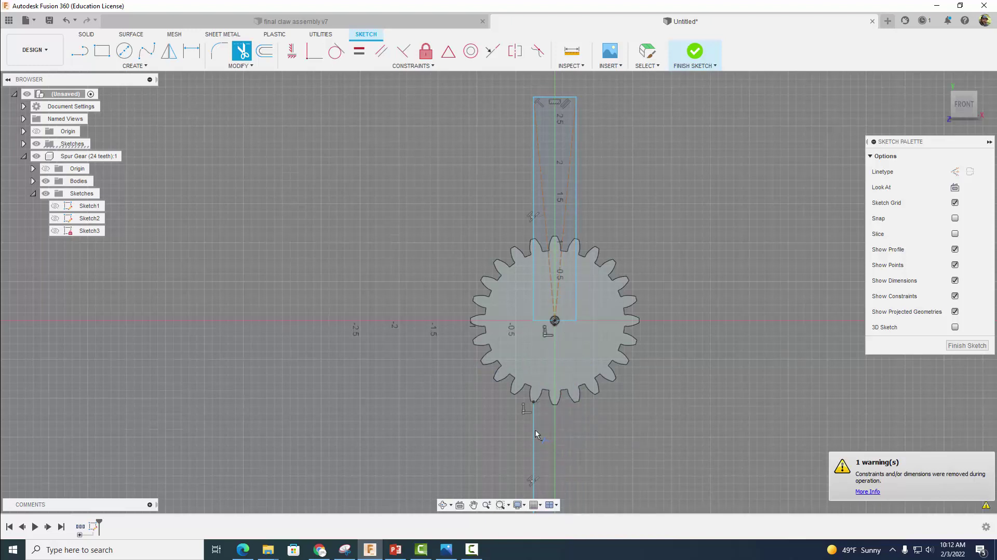
{"action": "left_click", "coordinate": [543, 432]}
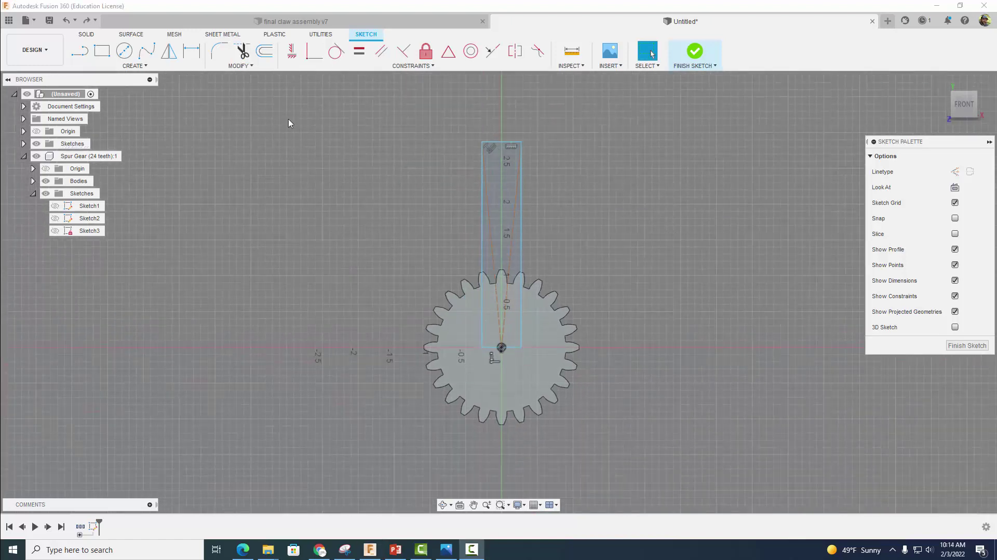
- Dimension the arm rectangle's height to 1.5 in
{"action": "left_click", "coordinate": [192, 50]}
{"action": "scroll", "coordinate": [508, 325], "scroll_direction": "up", "scroll_amount": 5}
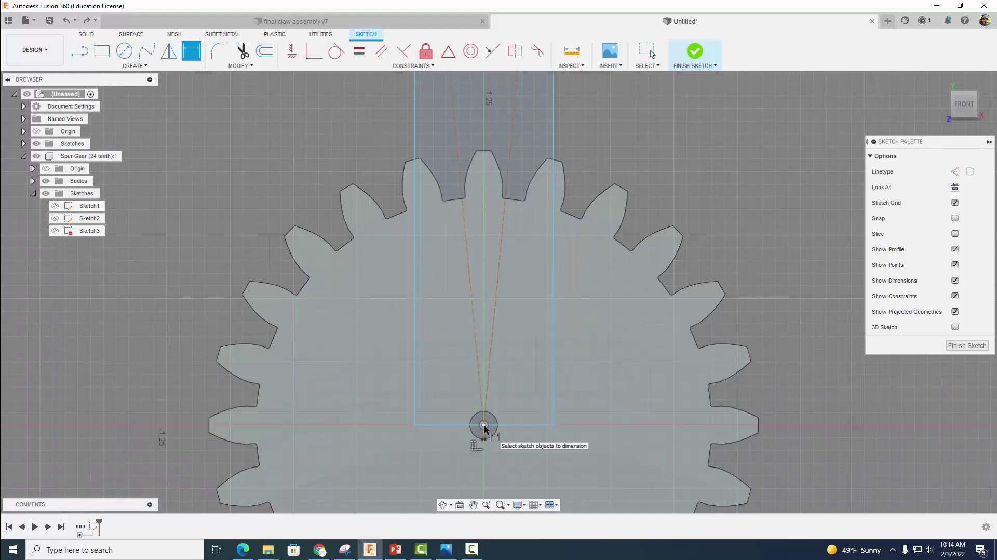
{"action": "scroll", "coordinate": [512, 268], "scroll_direction": "down", "scroll_amount": 5}
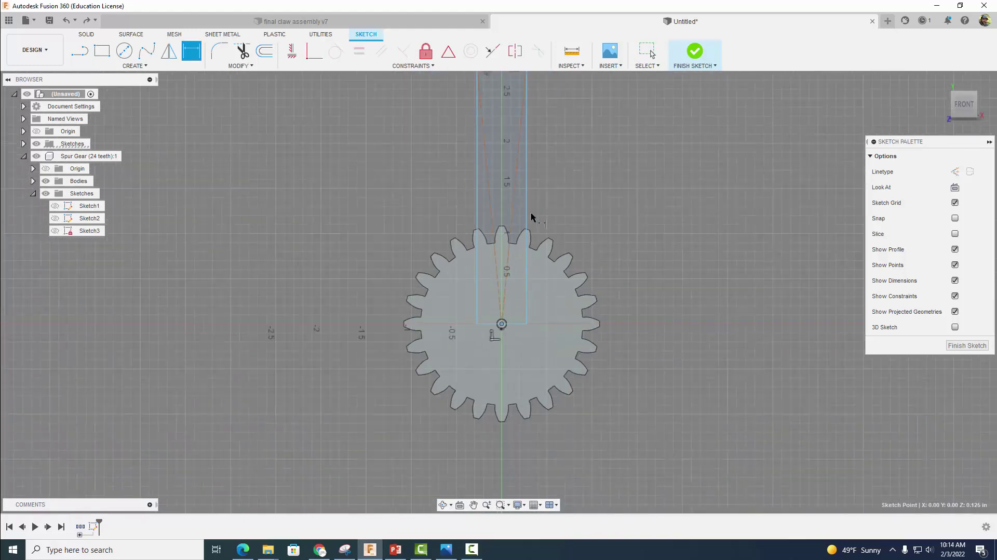
{"action": "middle_click_drag", "start_coordinate": [532, 217], "coordinate": [512, 281]}
{"action": "left_click", "coordinate": [491, 129]}
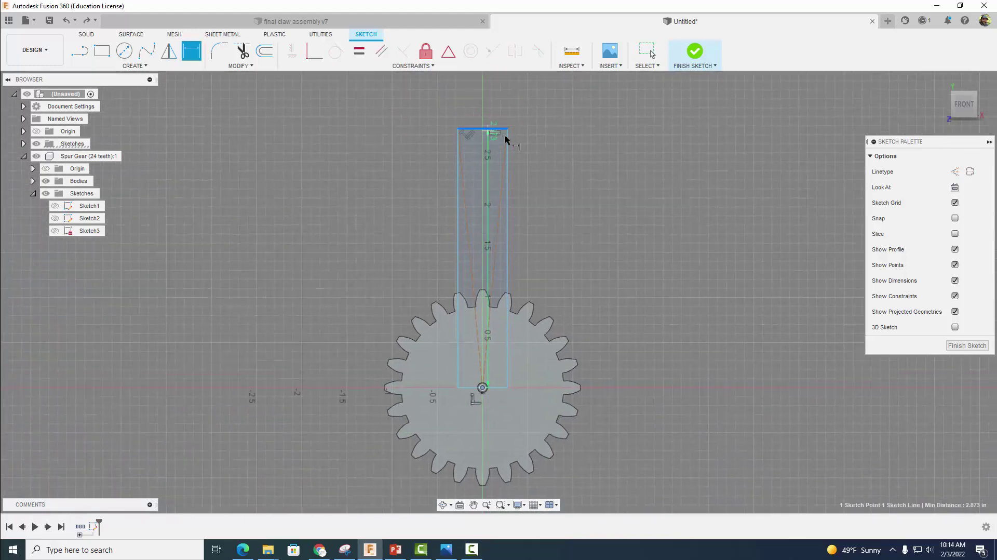
{"action": "left_click", "coordinate": [629, 163]}
{"action": "type", "text": "1.5"}
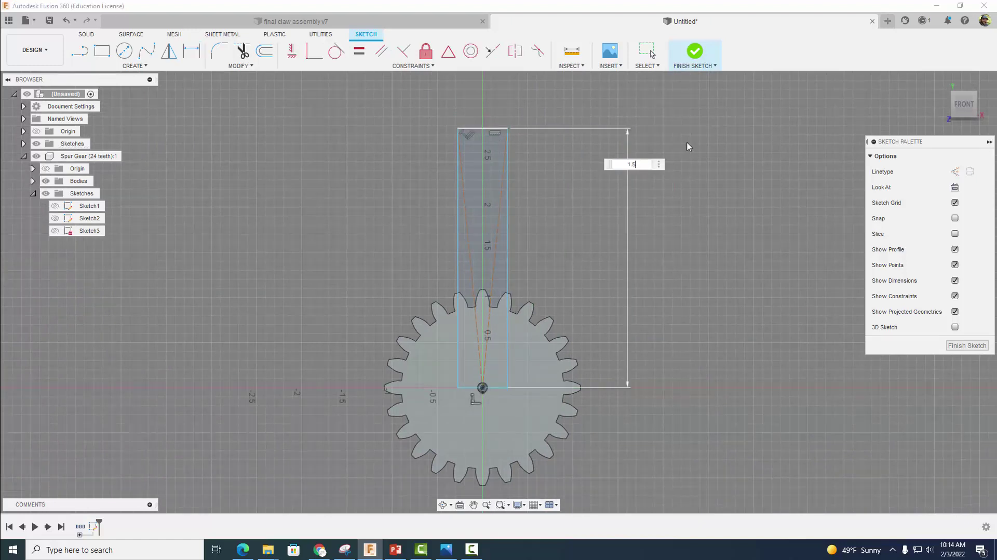
{"action": "key", "text": "Return"}
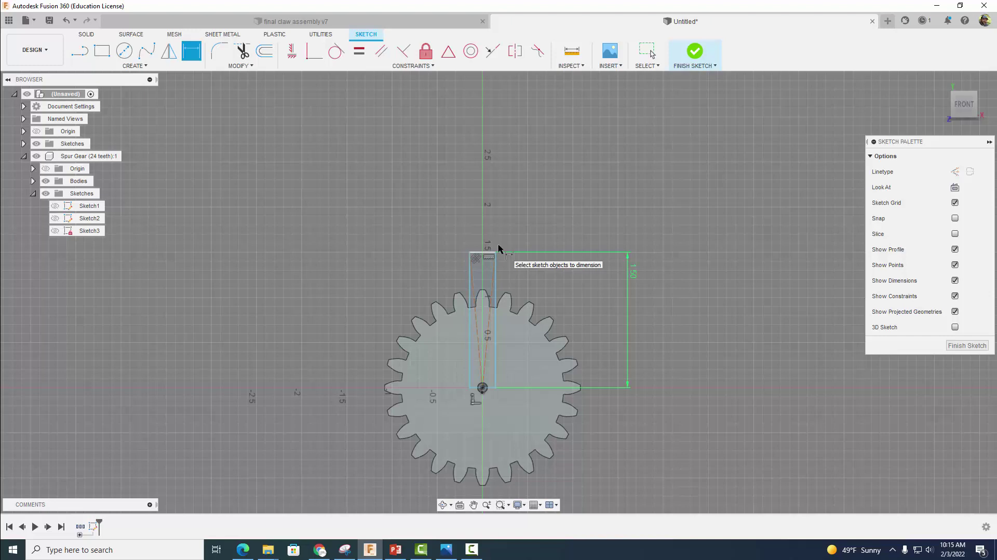
- Set the arm's left and right edges each 0.125 in from the gear centre
{"action": "scroll", "coordinate": [481, 359], "scroll_direction": "up", "scroll_amount": 5}
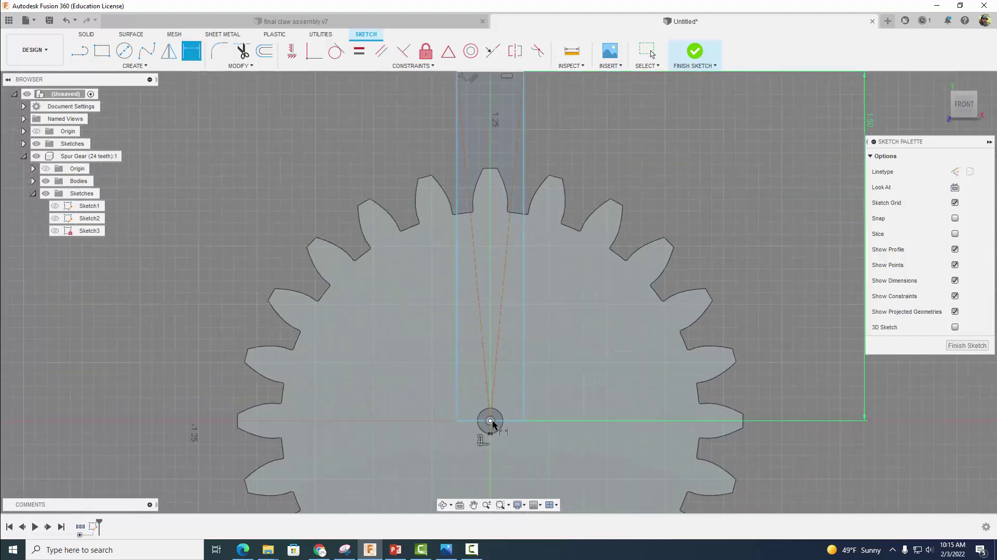
{"action": "left_click", "coordinate": [491, 421]}
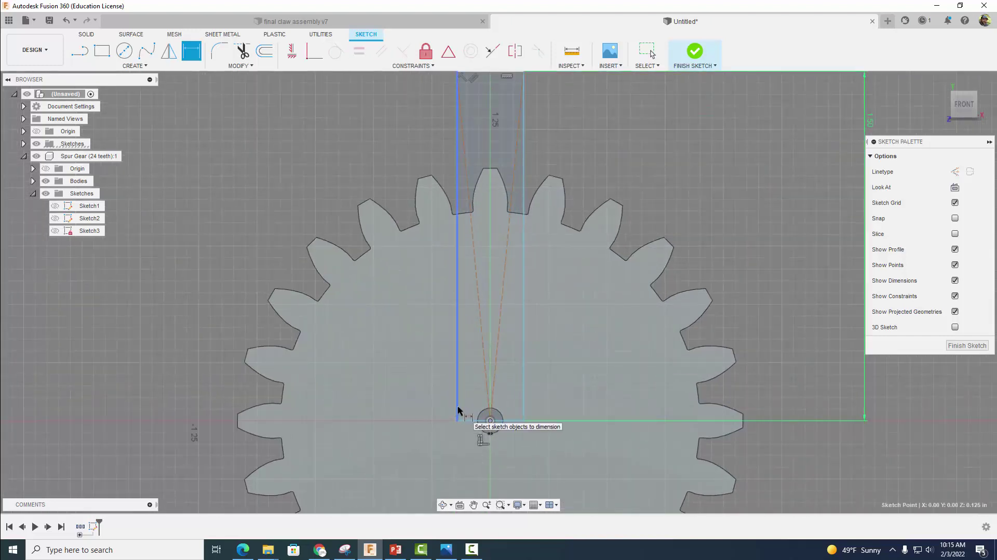
{"action": "left_click", "coordinate": [457, 413]}
{"action": "left_click", "coordinate": [475, 470]}
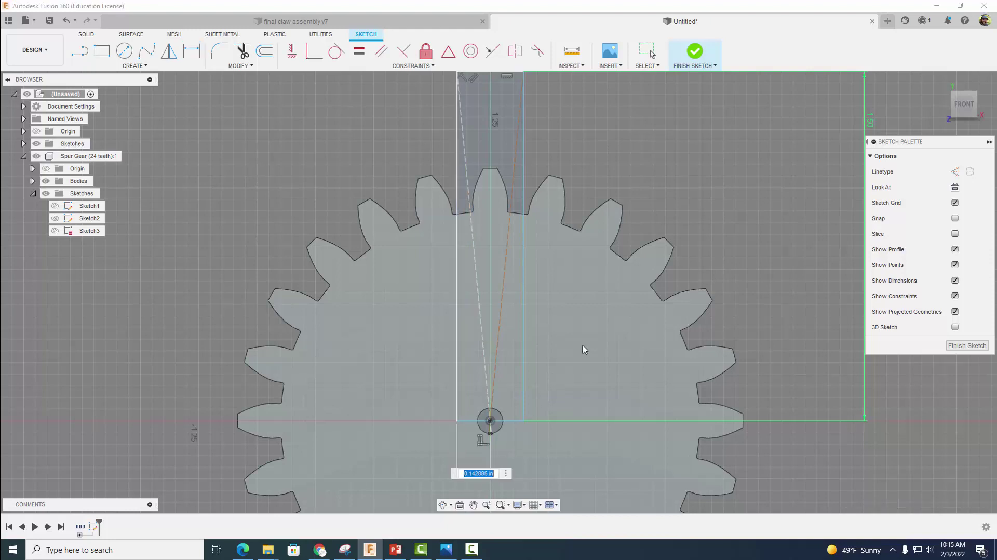
{"action": "type", "text": ".125"}
{"action": "key", "text": "Return"}
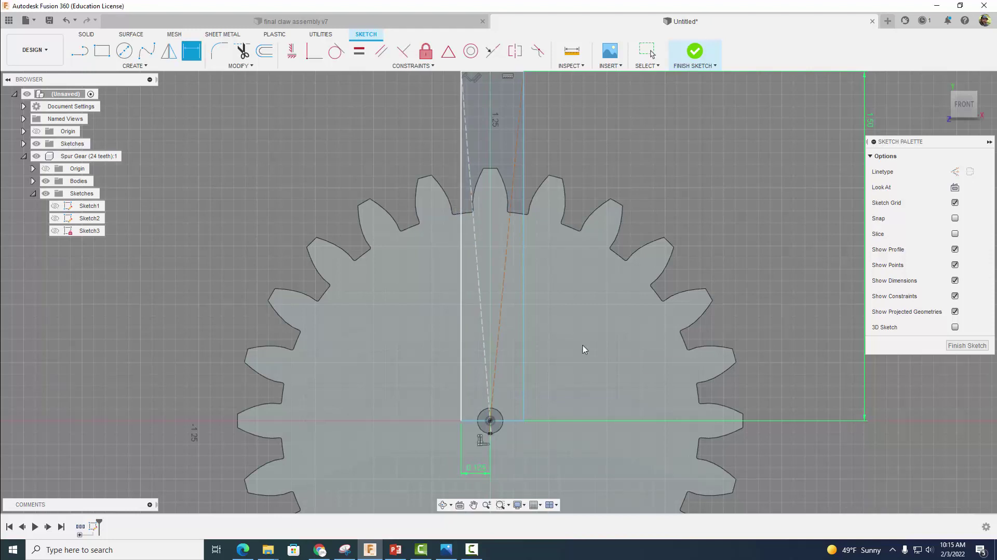
{"action": "left_click", "coordinate": [523, 383]}
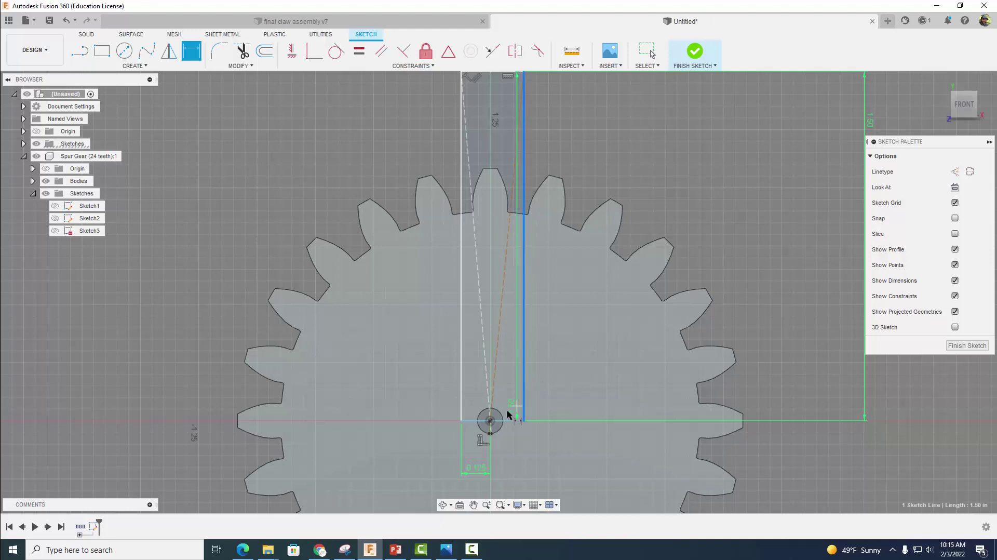
{"action": "left_click", "coordinate": [491, 421]}
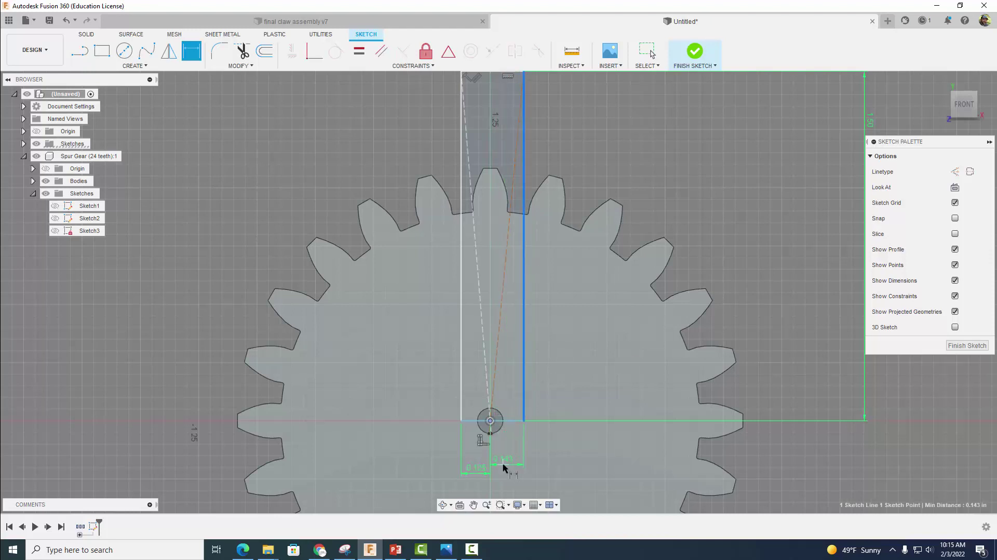
{"action": "left_click", "coordinate": [505, 467]}
{"action": "key", "text": "BackSpace"}
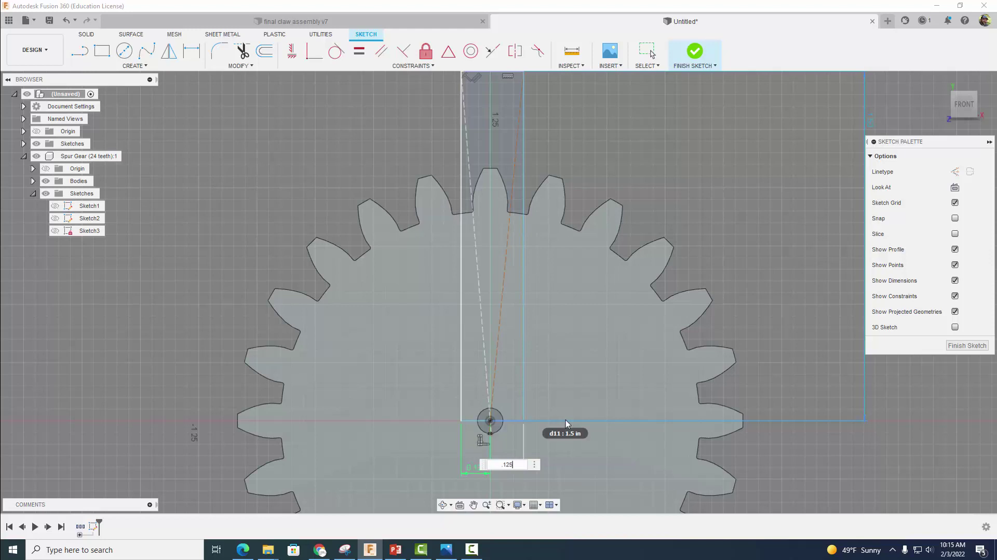
{"action": "type", "text": ".125"}
{"action": "key", "text": "Return"}
{"action": "scroll", "coordinate": [512, 182], "scroll_direction": "down", "scroll_amount": 3}
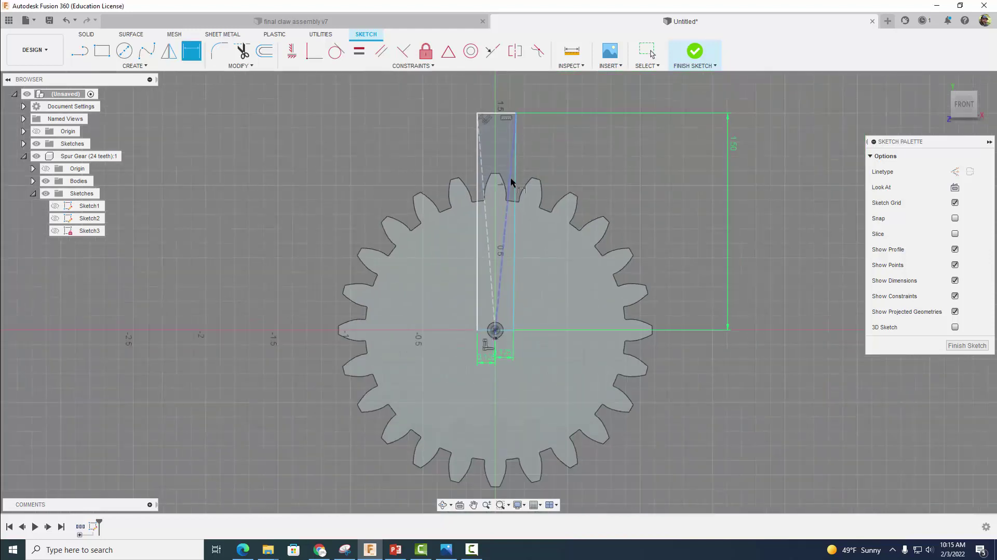
- Trim the four leftover diagonal line pieces inside the arm near the top tooth
{"action": "key", "text": "F9"}
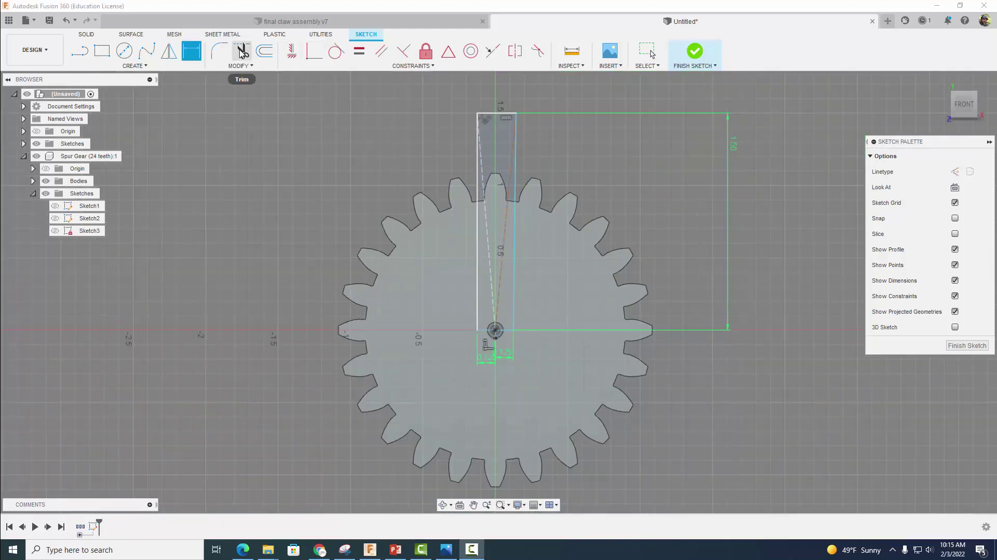
{"action": "key", "text": "t"}
{"action": "left_click", "coordinate": [488, 255]}
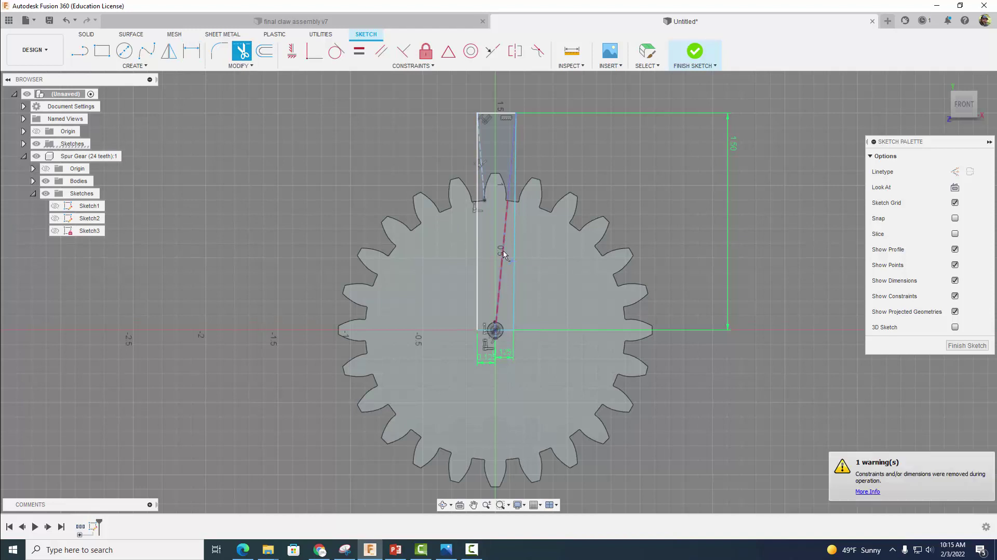
{"action": "left_click", "coordinate": [504, 249]}
{"action": "left_click", "coordinate": [509, 177]}
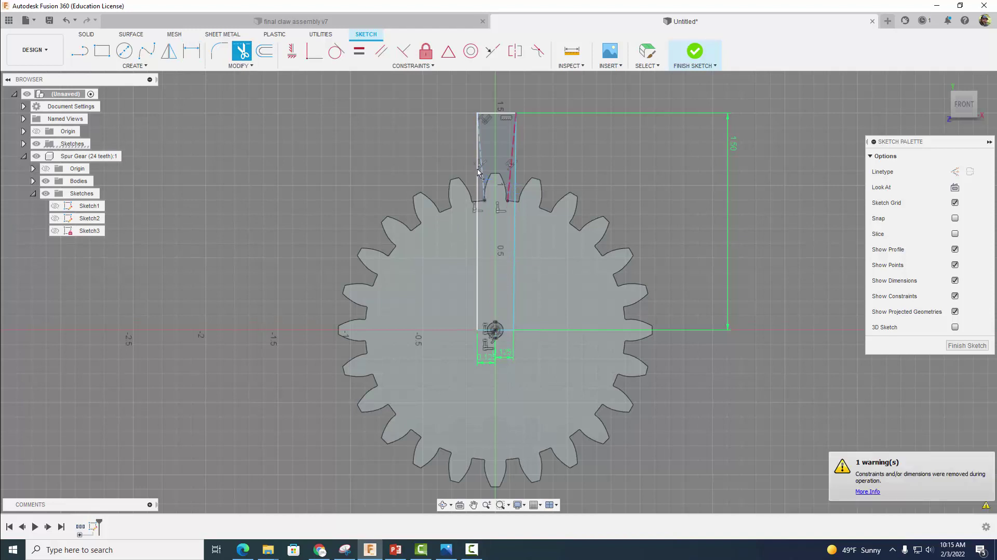
{"action": "left_click", "coordinate": [504, 157]}
{"action": "mouse_move", "coordinate": [571, 151]}
{"action": "middle_mouse_down"}
{"action": "mouse_move", "coordinate": [572, 171]}
{"action": "mouse_move", "coordinate": [537, 214]}
{"action": "middle_mouse_up"}
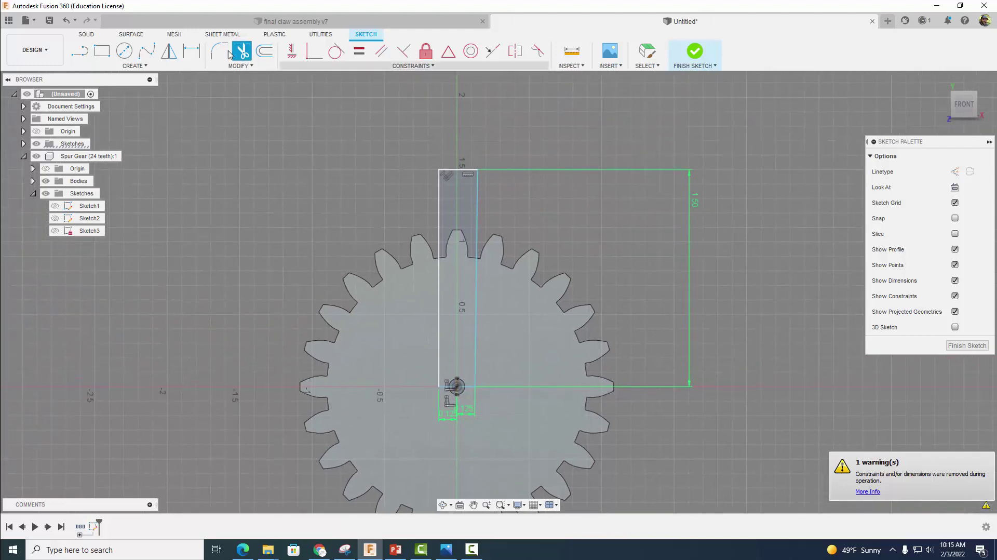
{"action": "left_click", "coordinate": [124, 50]}
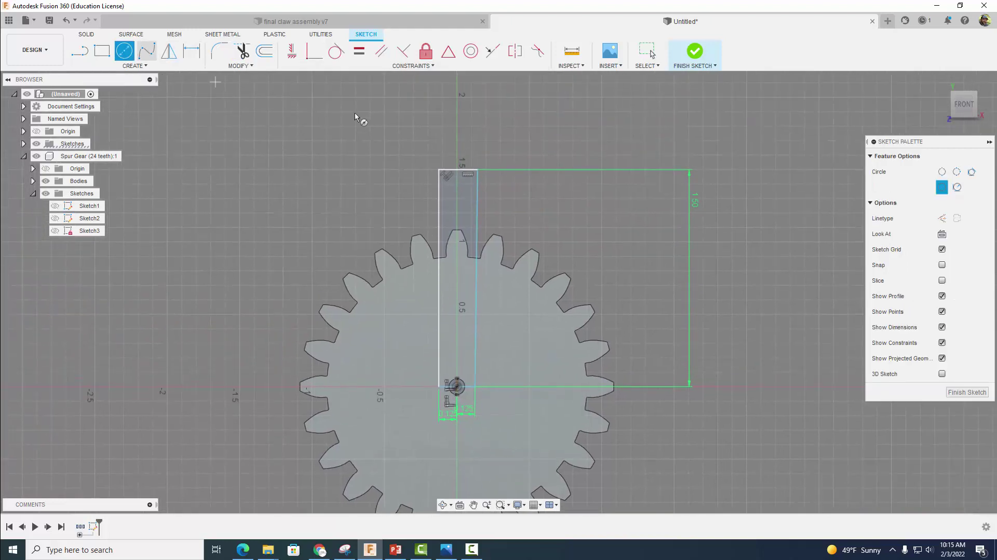
- Draw a circle centred on the arm's top edge, spanning the arm's full width
{"action": "left_click", "coordinate": [457, 170]}
{"action": "scroll", "coordinate": [469, 156], "scroll_direction": "up", "scroll_amount": 1}
{"action": "scroll", "coordinate": [469, 156], "scroll_direction": "up", "scroll_amount": 4}
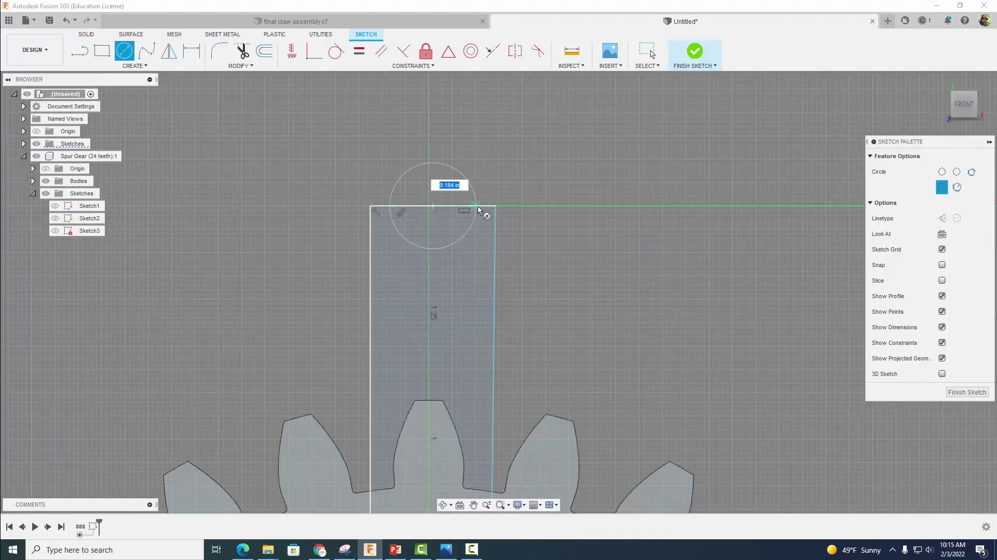
{"action": "left_click", "coordinate": [494, 208]}
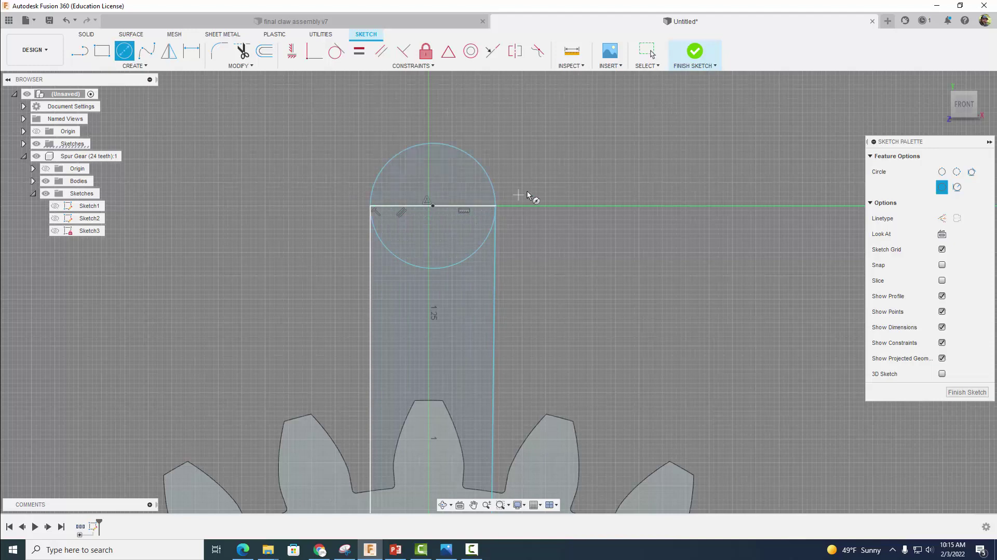
- Trim the circle's lower half and the arm's top edge across its base
{"action": "left_click", "coordinate": [242, 51]}
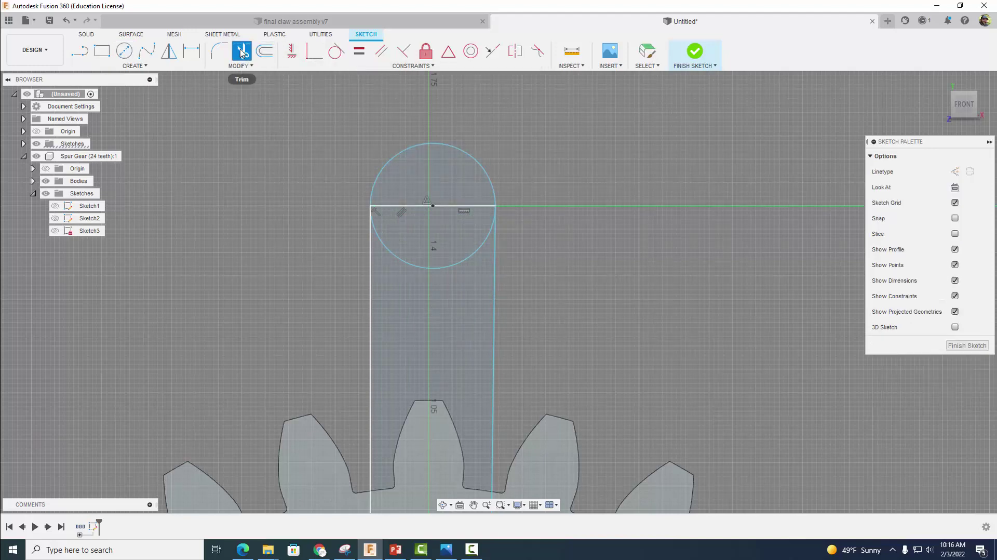
{"action": "left_click", "coordinate": [382, 234]}
{"action": "left_click", "coordinate": [390, 207]}
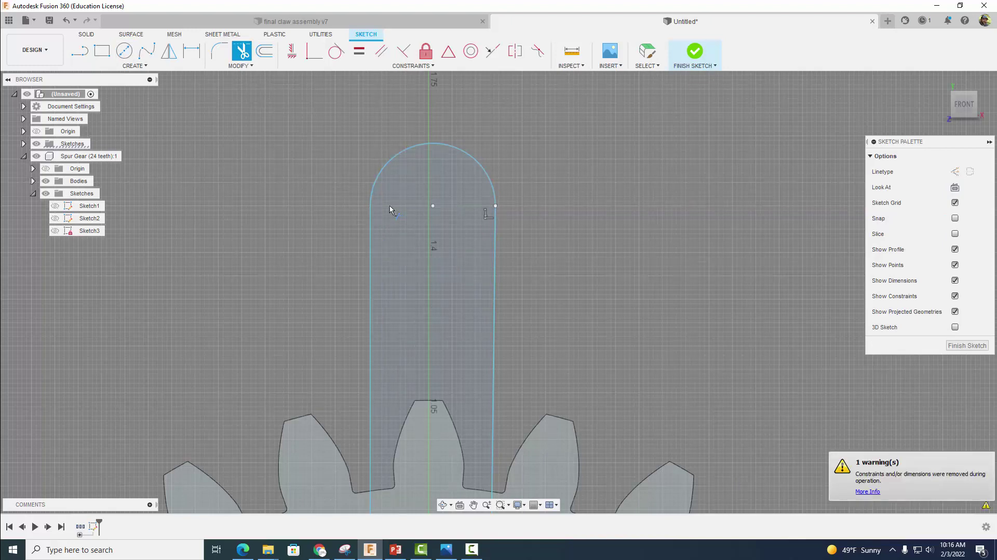
{"action": "key", "text": "Escape"}
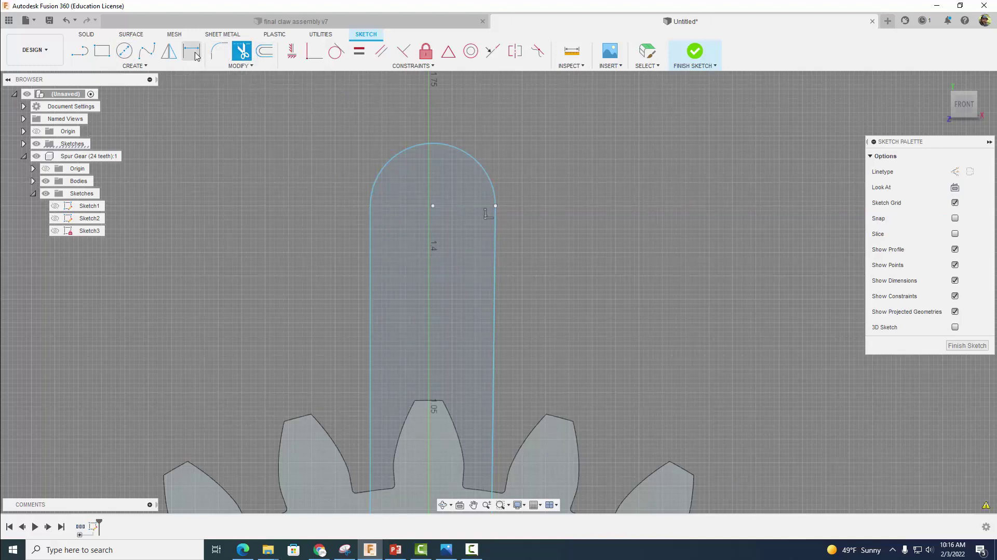
- Dimension the remaining top arc's radius to 0.134
{"action": "left_click", "coordinate": [456, 149]}
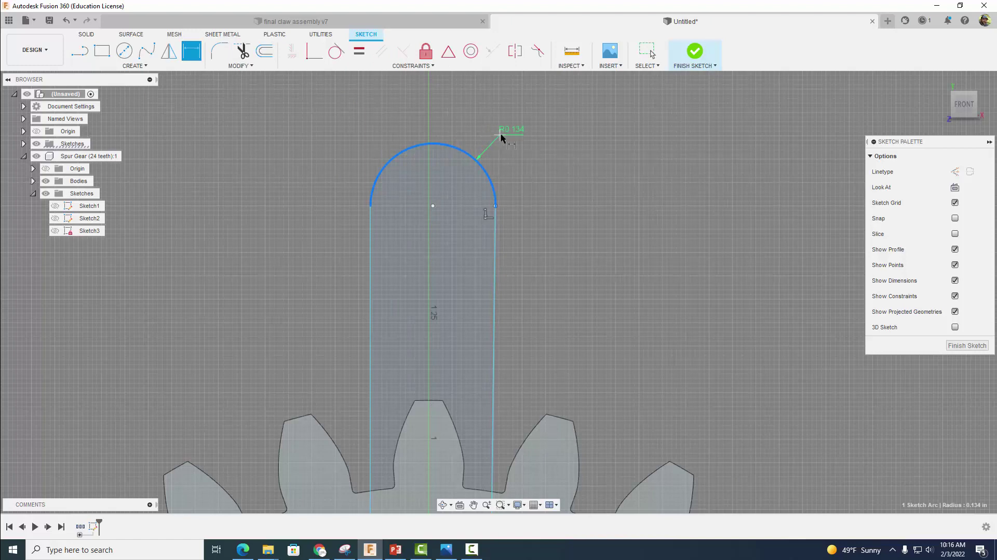
{"action": "left_click", "coordinate": [501, 136]}
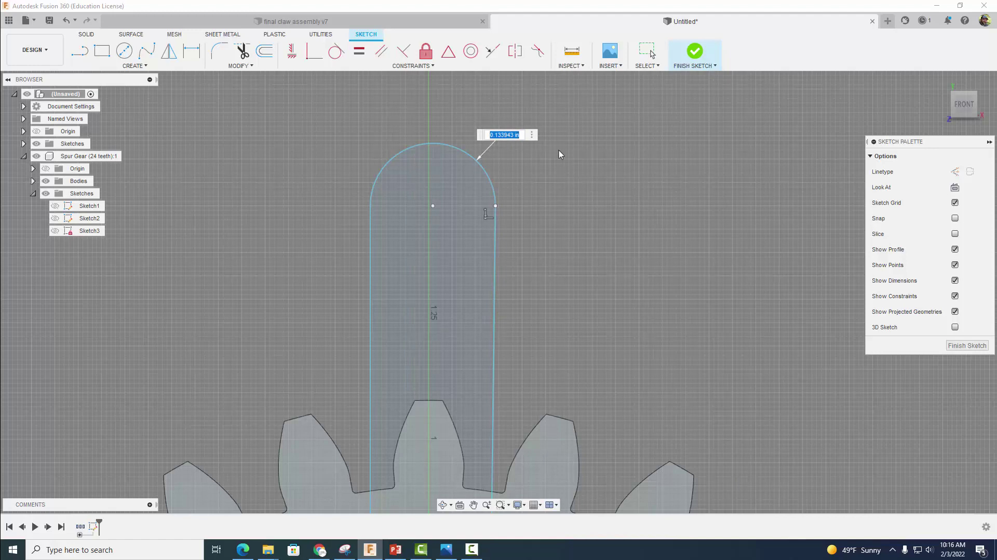
{"action": "key", "text": "Return"}
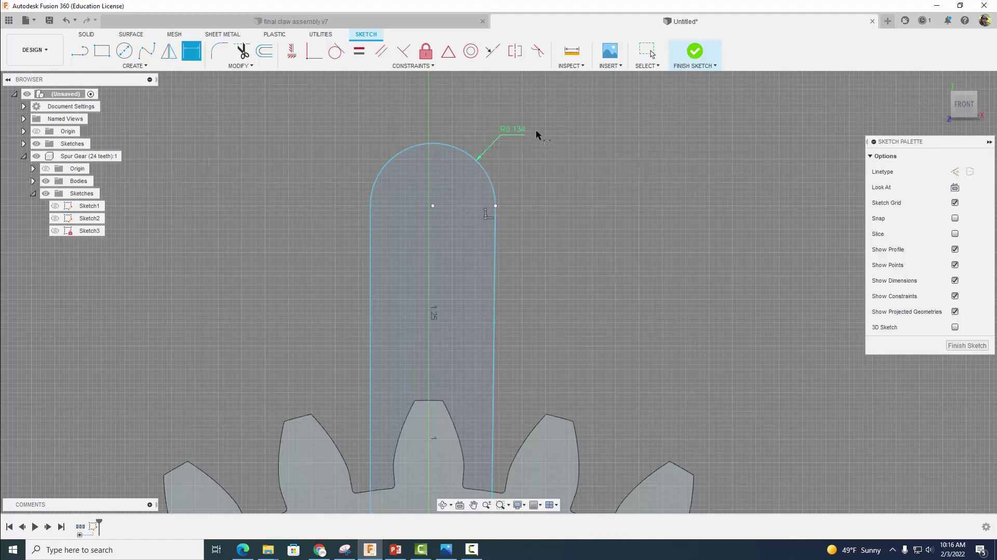
- Constrain the 0.134 top arc tangent to both the left and right arm edges
{"action": "left_click", "coordinate": [336, 51]}
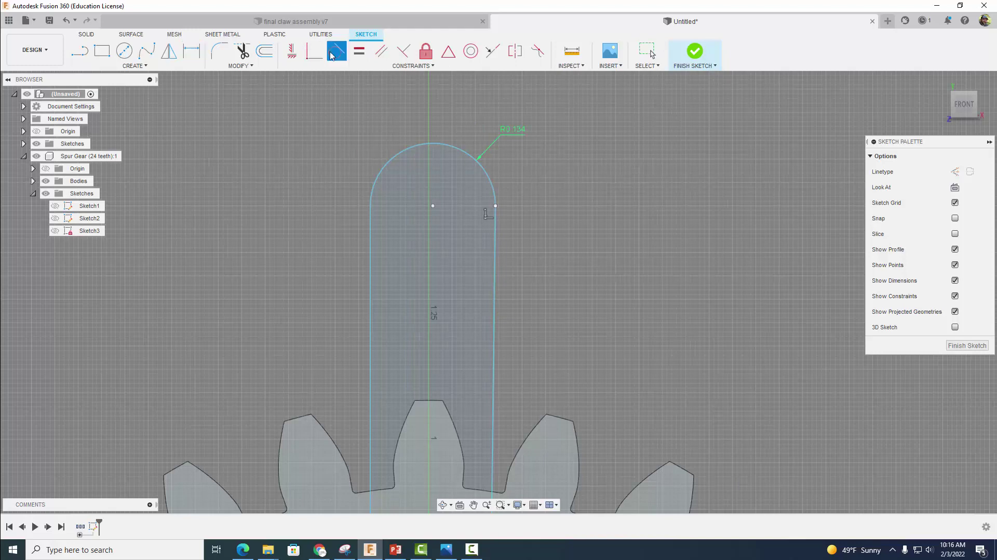
{"action": "left_click", "coordinate": [385, 166]}
{"action": "left_click", "coordinate": [372, 221]}
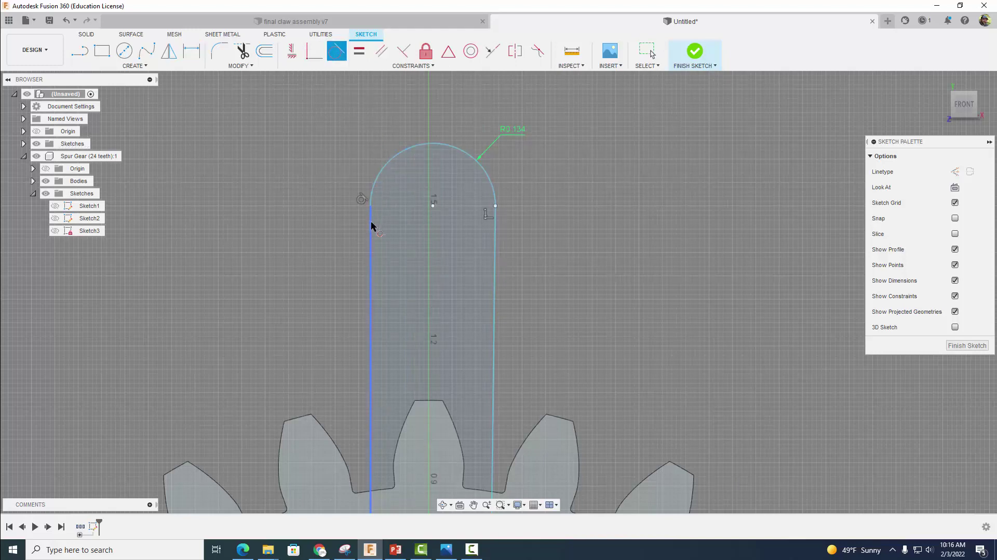
{"action": "left_click", "coordinate": [489, 183]}
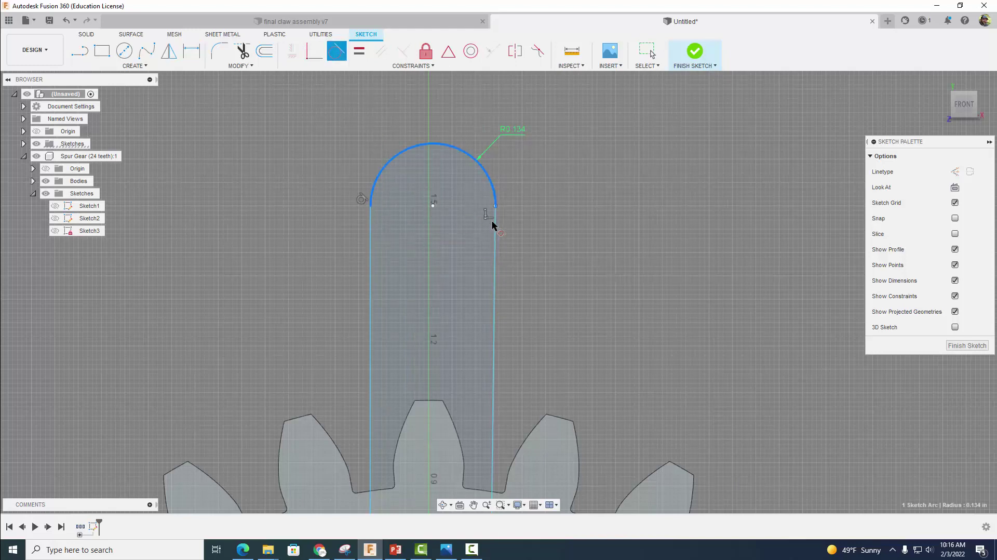
{"action": "left_click", "coordinate": [494, 225]}
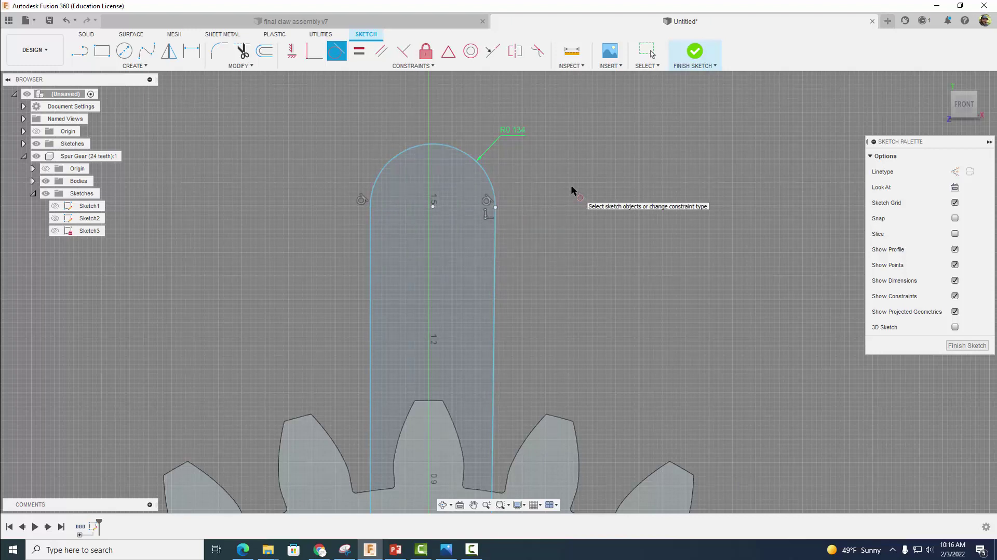
{"action": "scroll", "coordinate": [571, 190], "scroll_direction": "down", "scroll_amount": 3}
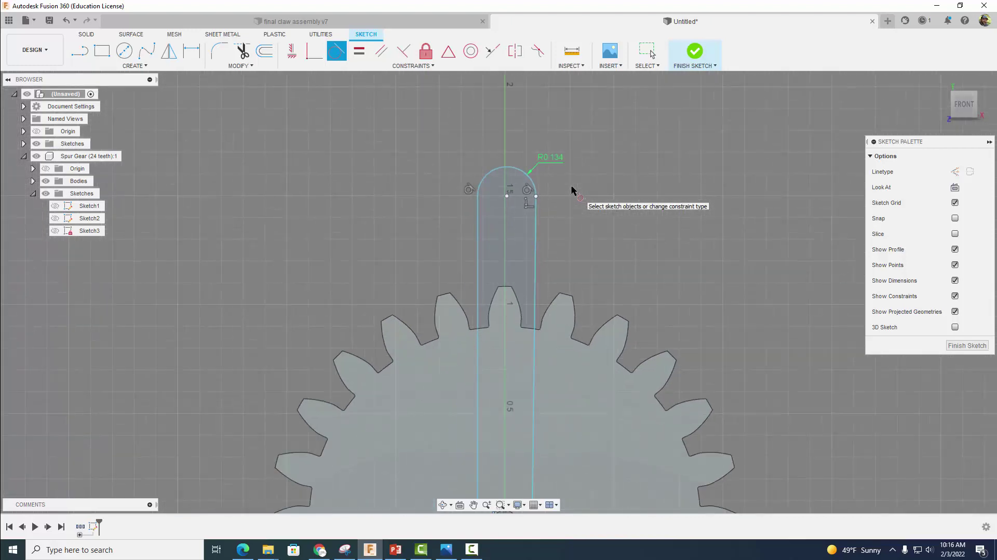
- Draw a 0.11 in diameter circle centred on the arm's rounded cap
{"action": "left_click", "coordinate": [125, 51]}
{"action": "scroll", "coordinate": [483, 202], "scroll_direction": "up", "scroll_amount": 5}
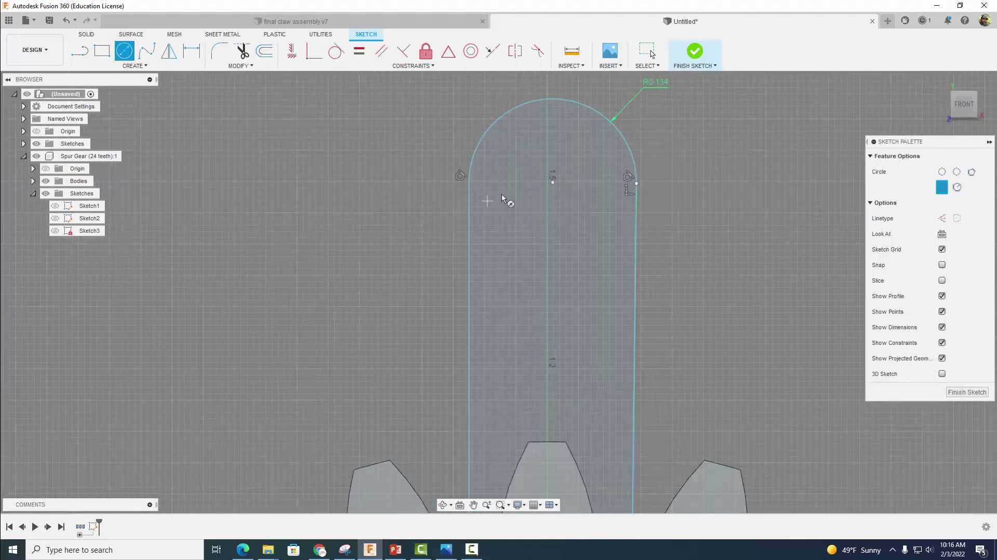
{"action": "left_click", "coordinate": [552, 182]}
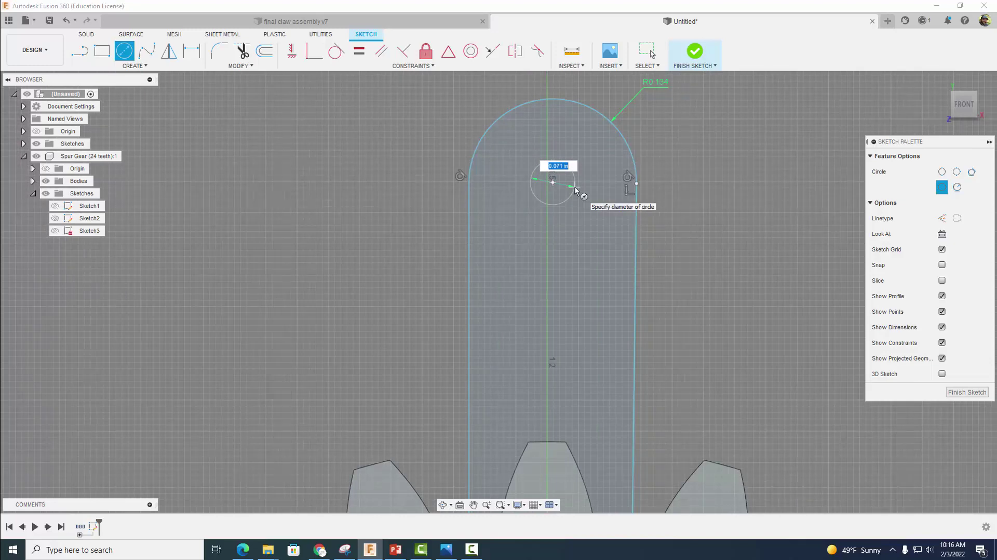
{"action": "type", "text": ".11"}
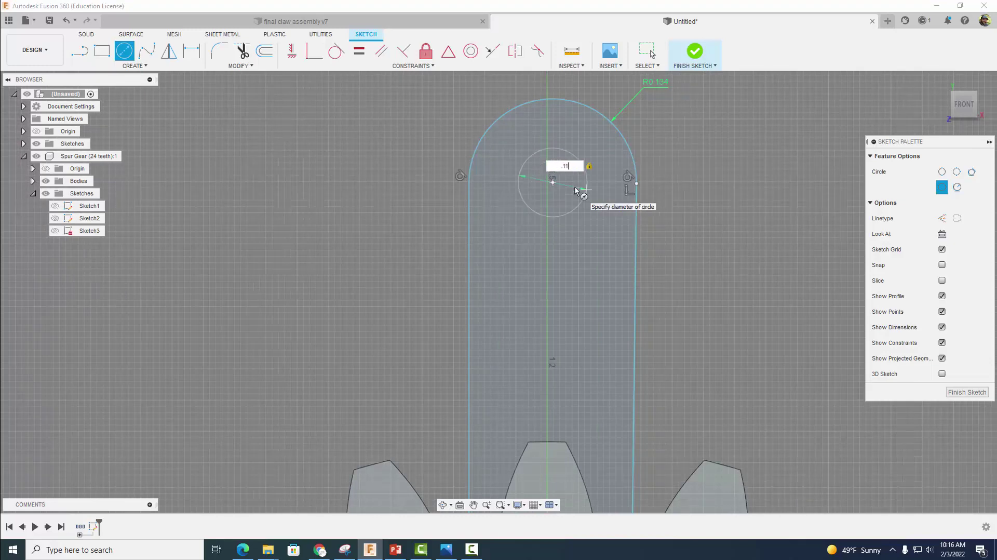
{"action": "key", "text": "Return"}
{"action": "key", "text": "Escape"}
- Finish the arm sketch and orbit the view to see the tooth sides
{"action": "scroll", "coordinate": [723, 149], "scroll_direction": "down", "scroll_amount": 5}
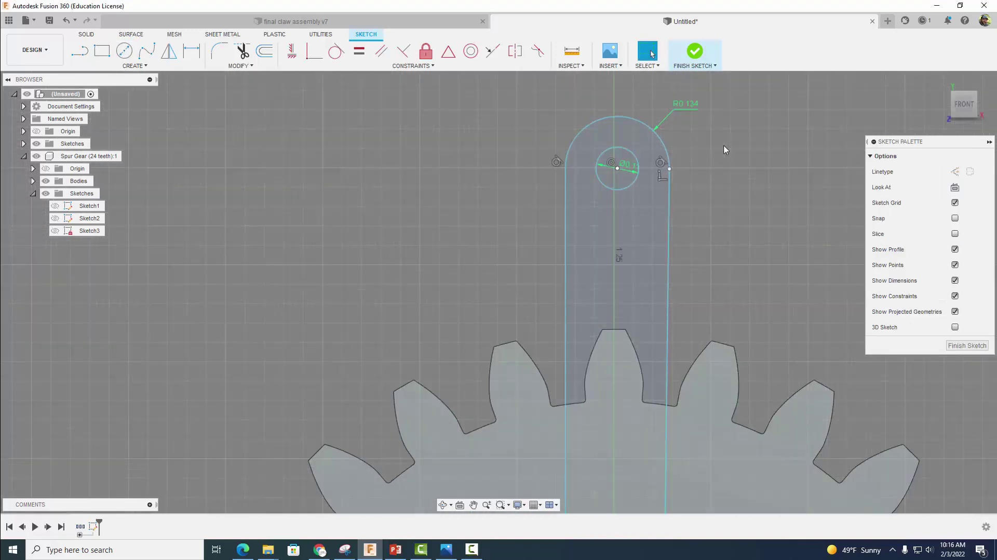
{"action": "middle_click_drag", "start_coordinate": [763, 162], "coordinate": [546, 104]}
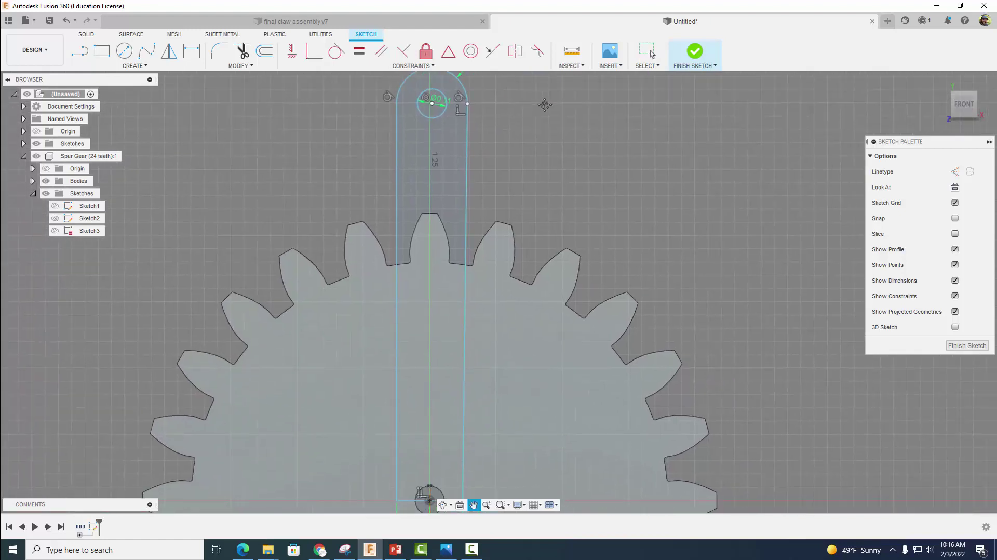
{"action": "left_click", "coordinate": [695, 51]}
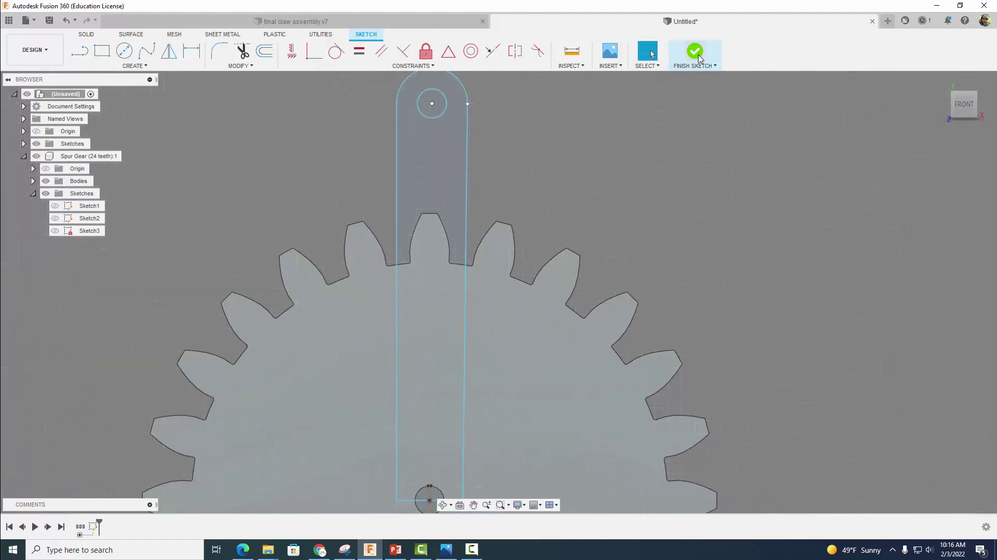
{"action": "scroll", "coordinate": [705, 172], "scroll_direction": "down", "scroll_amount": 2}
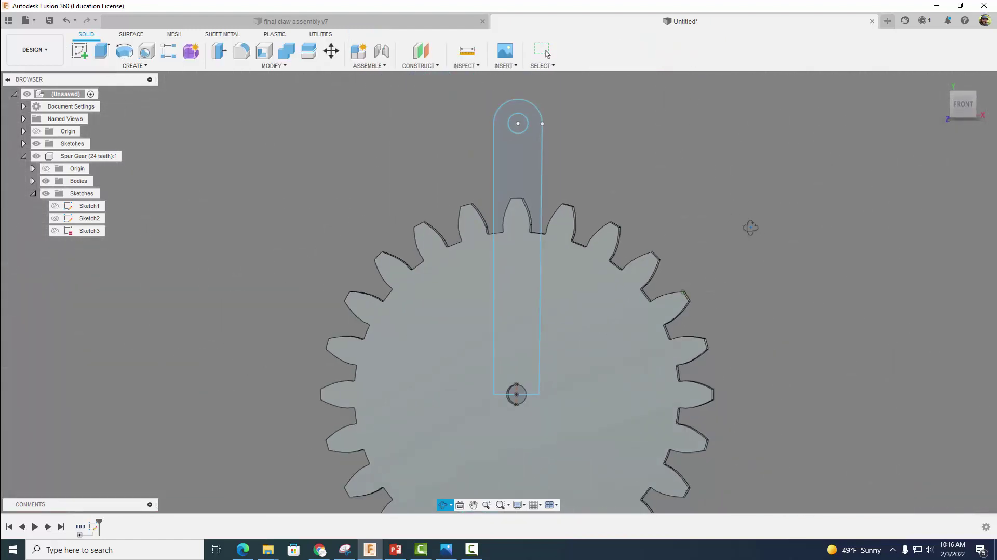
{"action": "middle_click_drag", "start_coordinate": [750, 227], "coordinate": [639, 264], "text": "shift"}
- Extrude the arm profile -0.125 in, joining it onto the gear body
{"action": "scroll", "coordinate": [641, 266], "scroll_direction": "down", "scroll_amount": 3}
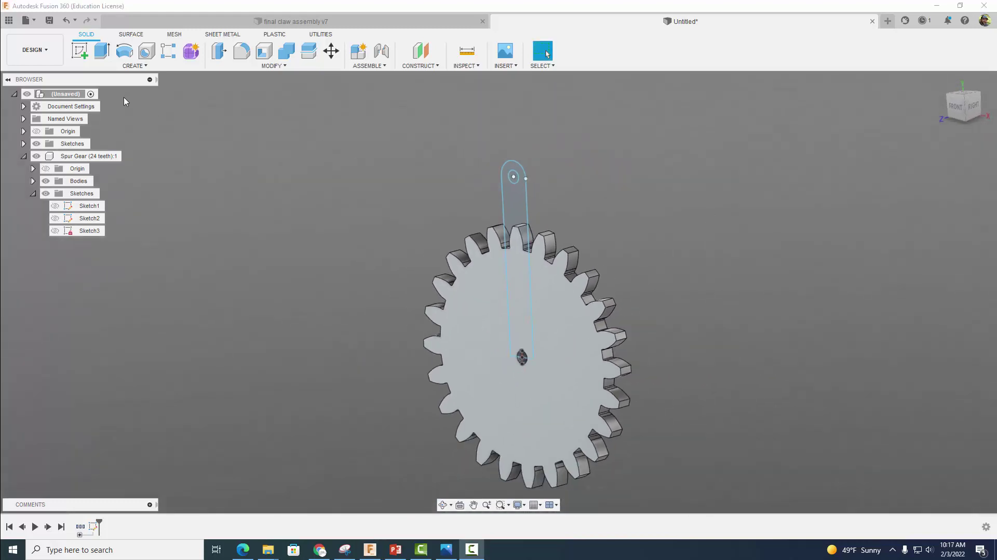
{"action": "left_click", "coordinate": [102, 50]}
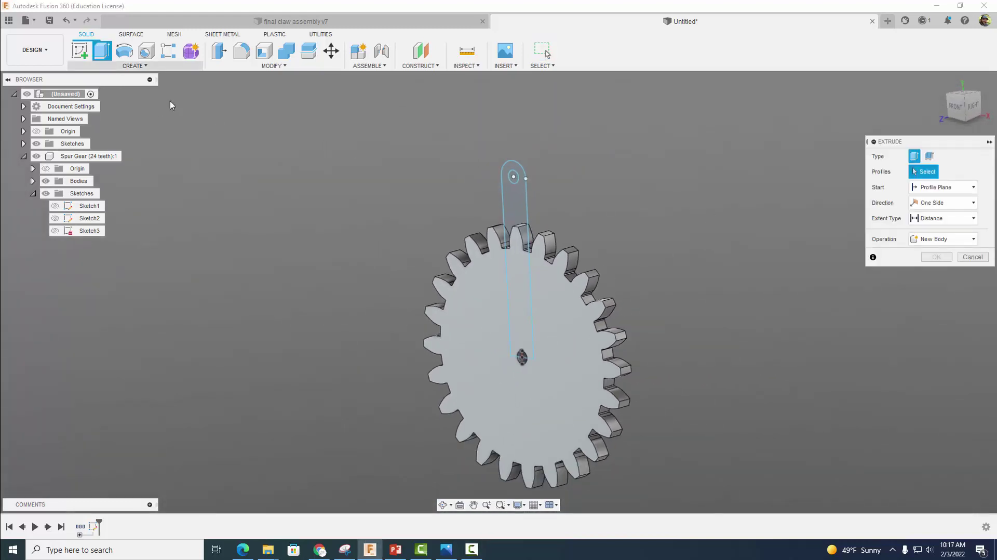
{"action": "left_click", "coordinate": [510, 198]}
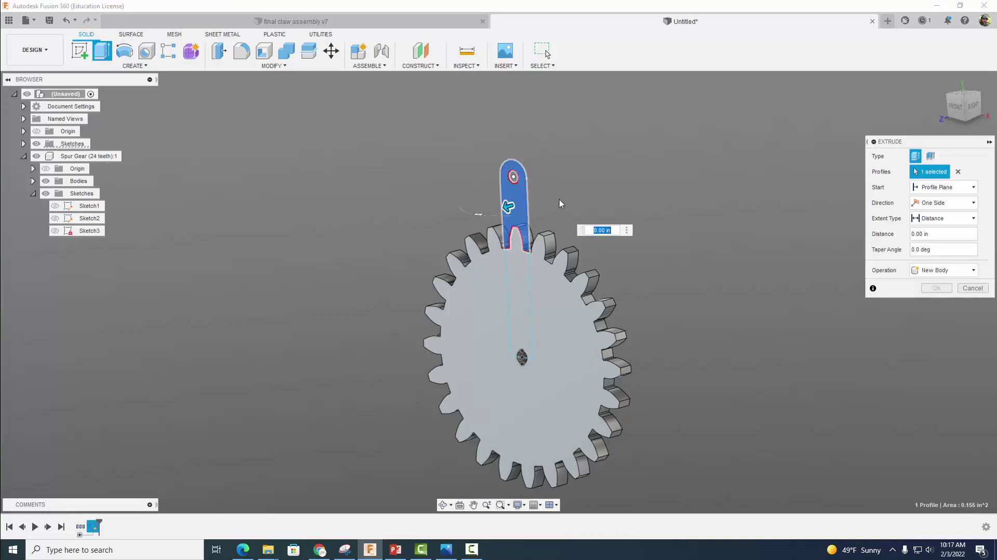
{"action": "left_click_drag", "start_coordinate": [509, 207], "coordinate": [520, 206]}
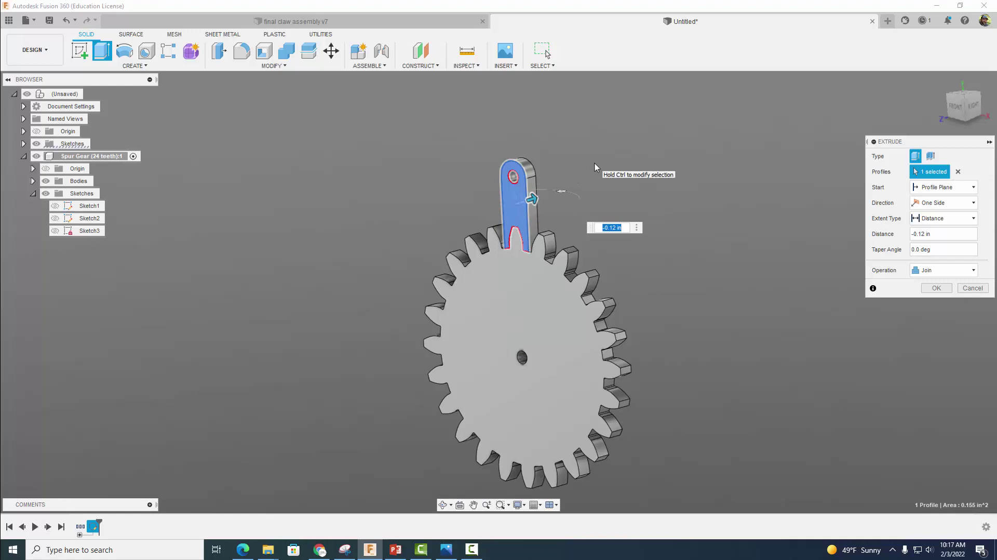
{"action": "type", "text": "-.125"}
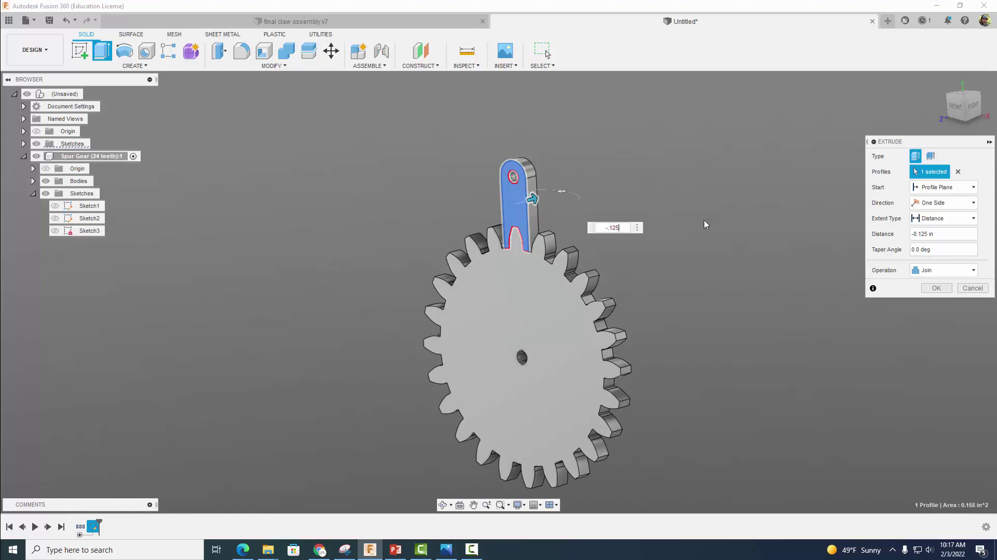
{"action": "left_click", "coordinate": [933, 288]}
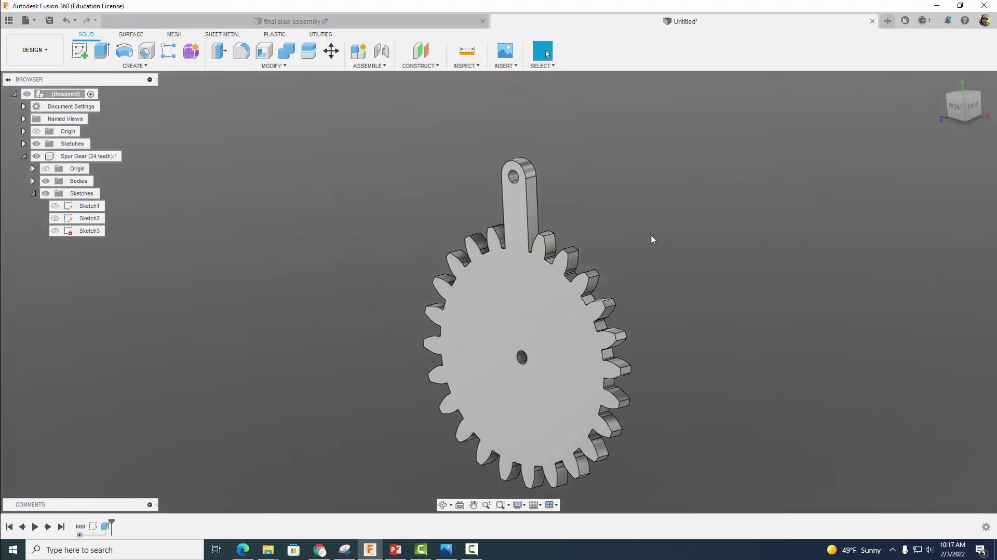
- Apply the Acrylic (Red) appearance from the Plastic > Transparent library to the gear
{"action": "middle_click_drag", "start_coordinate": [653, 240], "coordinate": [713, 240], "text": "shift"}
{"action": "middle_click_drag", "start_coordinate": [691, 312], "coordinate": [644, 276]}
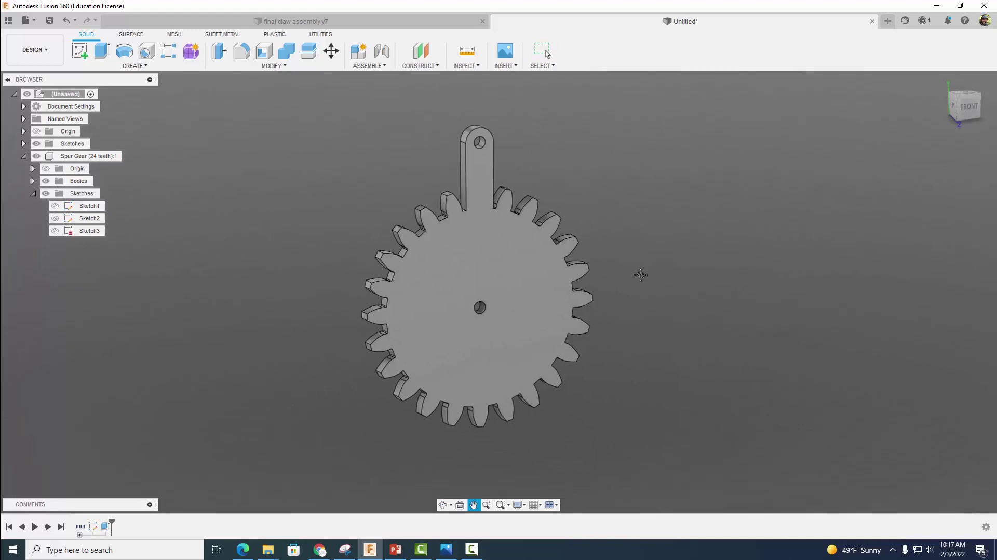
{"action": "left_click", "coordinate": [273, 66]}
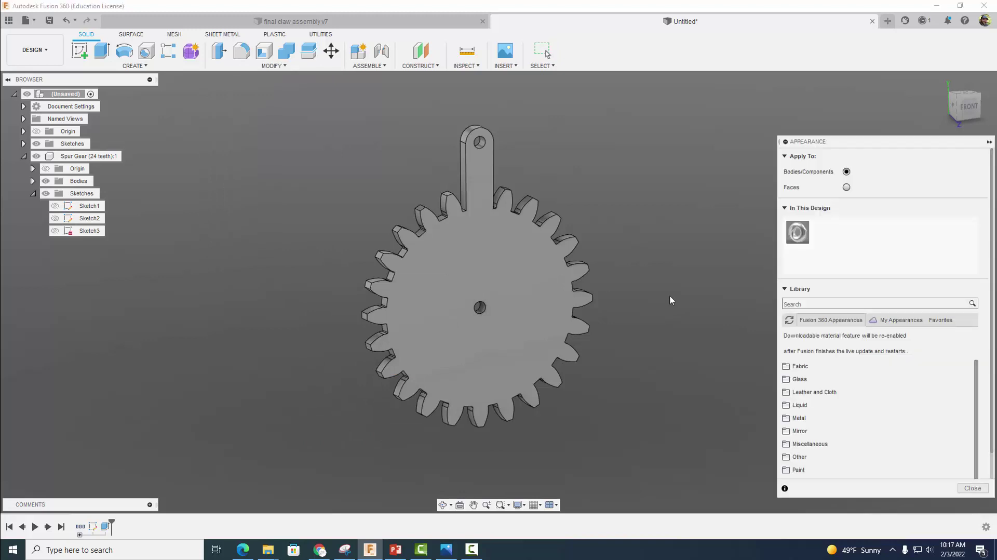
{"action": "scroll", "coordinate": [805, 439], "scroll_direction": "down", "scroll_amount": 3}
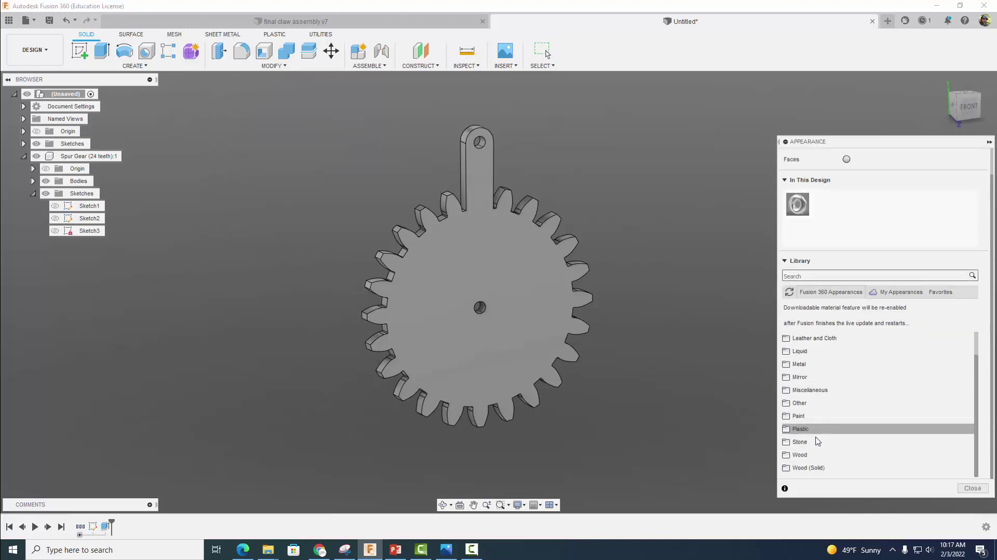
{"action": "left_click", "coordinate": [809, 431]}
{"action": "scroll", "coordinate": [810, 416], "scroll_direction": "down", "scroll_amount": 6}
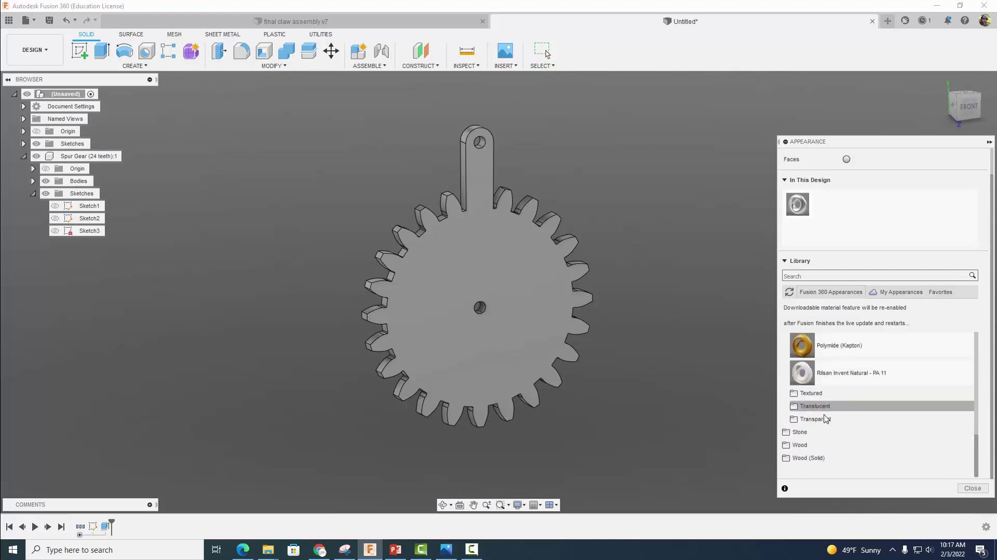
{"action": "left_click", "coordinate": [826, 419]}
{"action": "scroll", "coordinate": [826, 420], "scroll_direction": "down", "scroll_amount": 2}
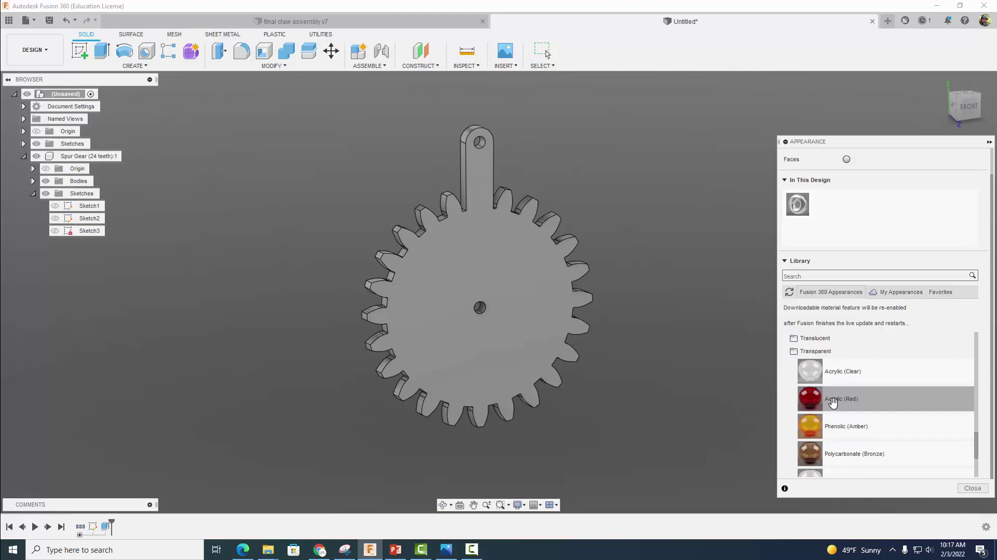
{"action": "left_click_drag", "start_coordinate": [833, 403], "coordinate": [546, 331]}
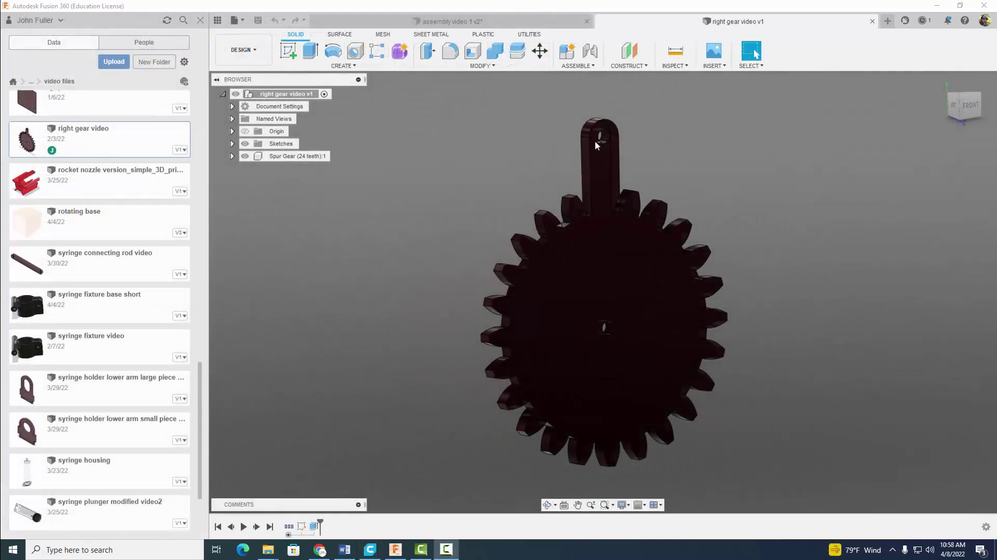
- Start a sketch on the gear's front face and draw a 0.125 circle left of centre
{"action": "left_click", "coordinate": [288, 51]}
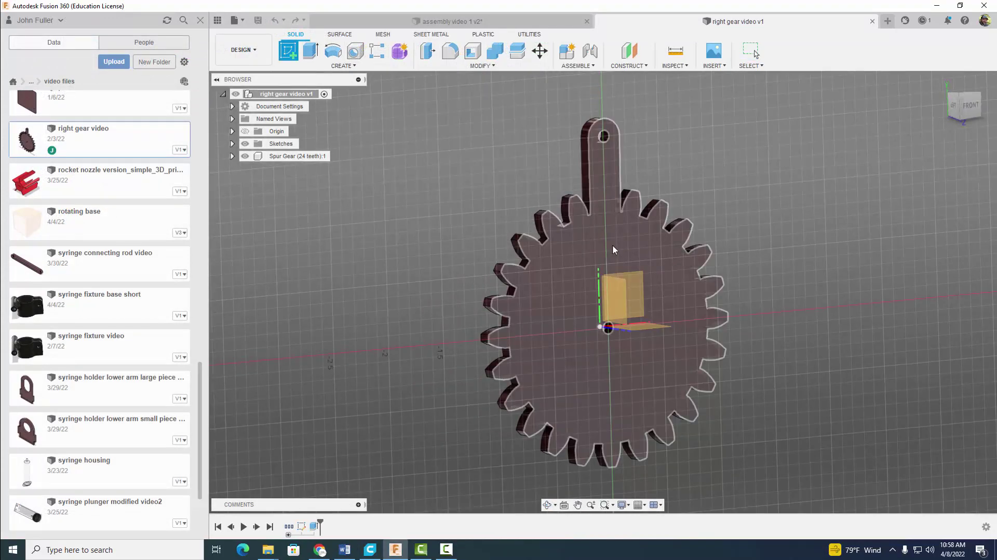
{"action": "left_click", "coordinate": [612, 244]}
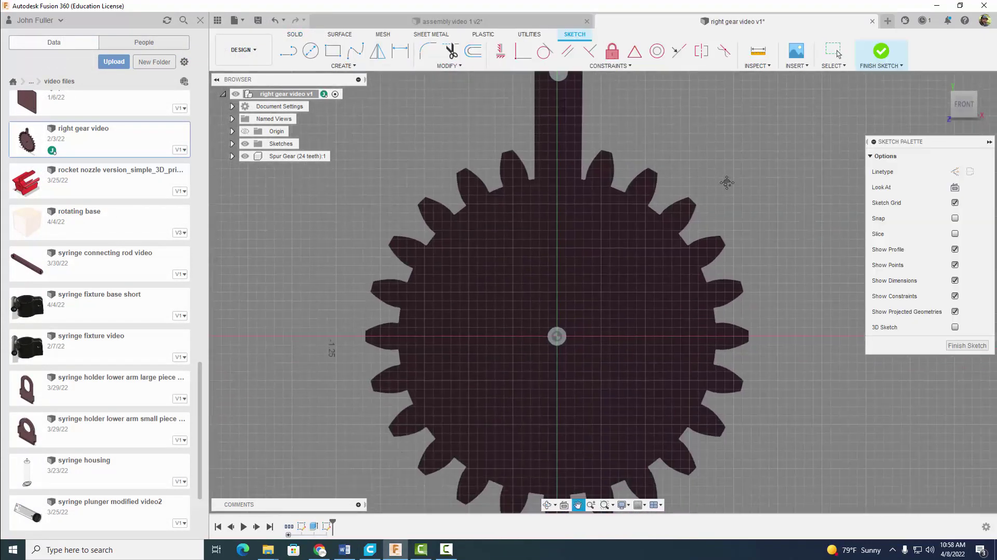
{"action": "left_click", "coordinate": [311, 50]}
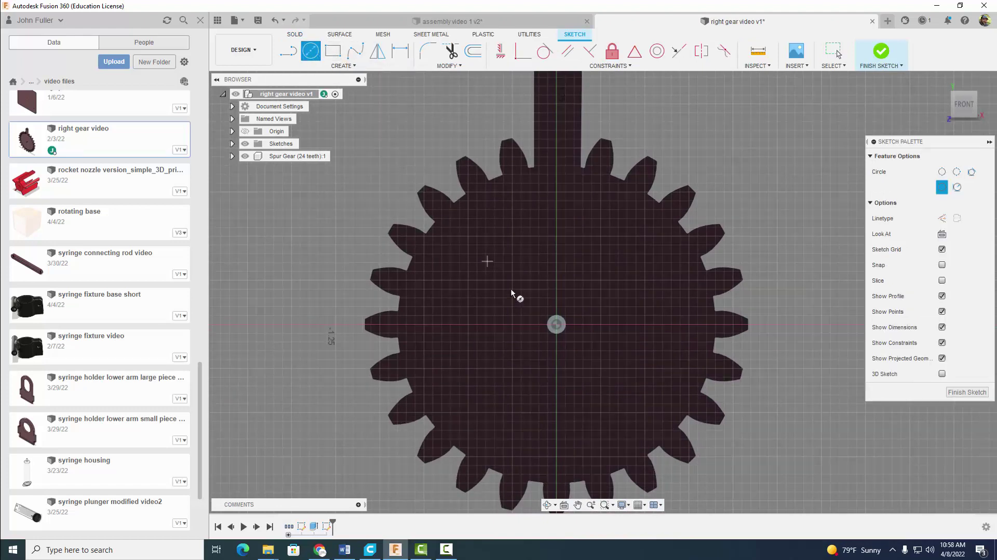
{"action": "left_click", "coordinate": [555, 325]}
{"action": "left_click", "coordinate": [447, 325]}
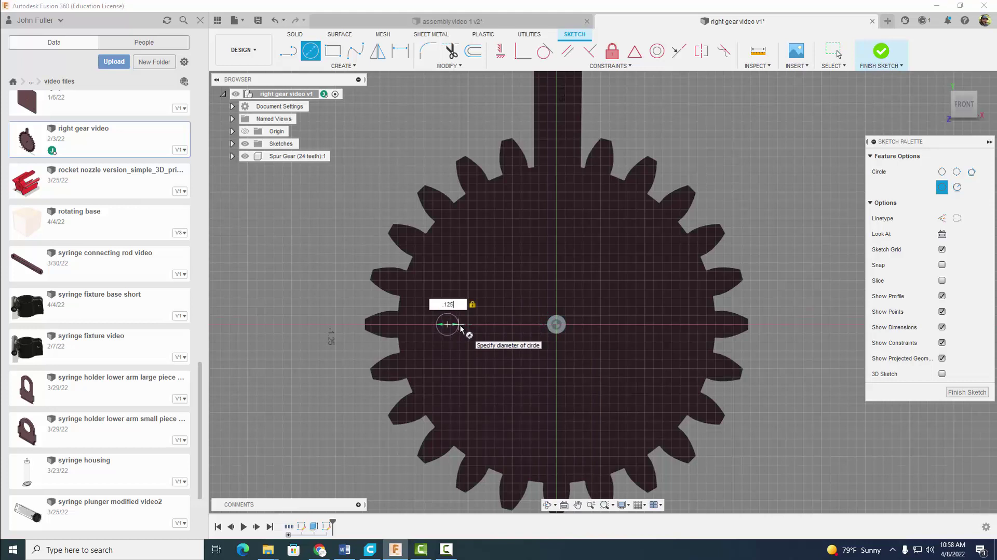
{"action": "key", "text": "Return"}
{"action": "key", "text": "Escape"}
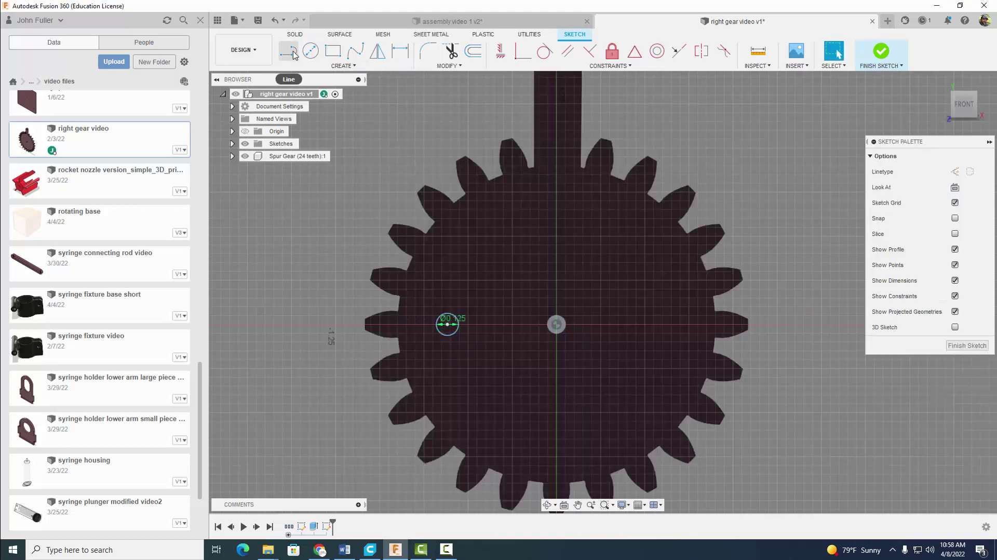
- Dimension the small circle's centre 0.693 horizontally from the gear centre
{"action": "left_click", "coordinate": [396, 54]}
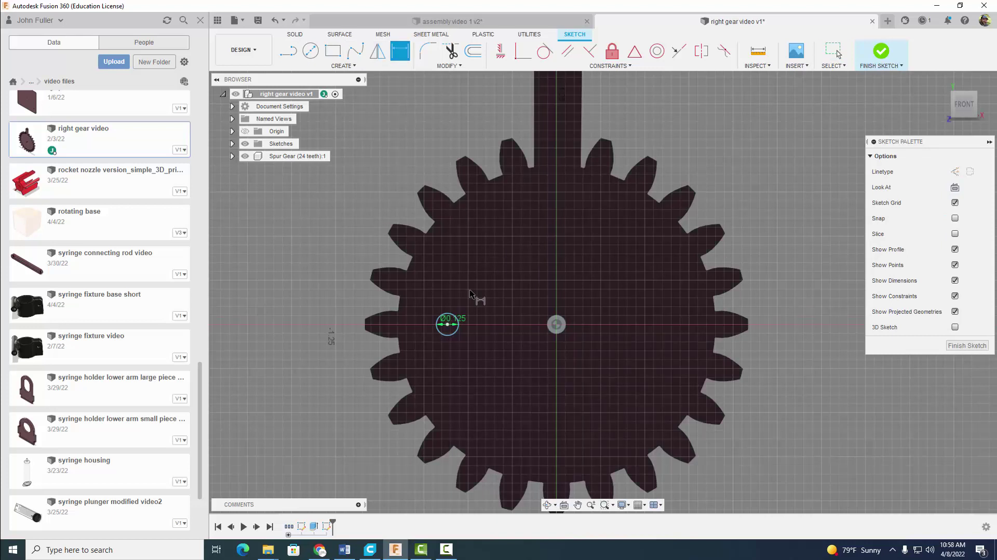
{"action": "left_click", "coordinate": [448, 324]}
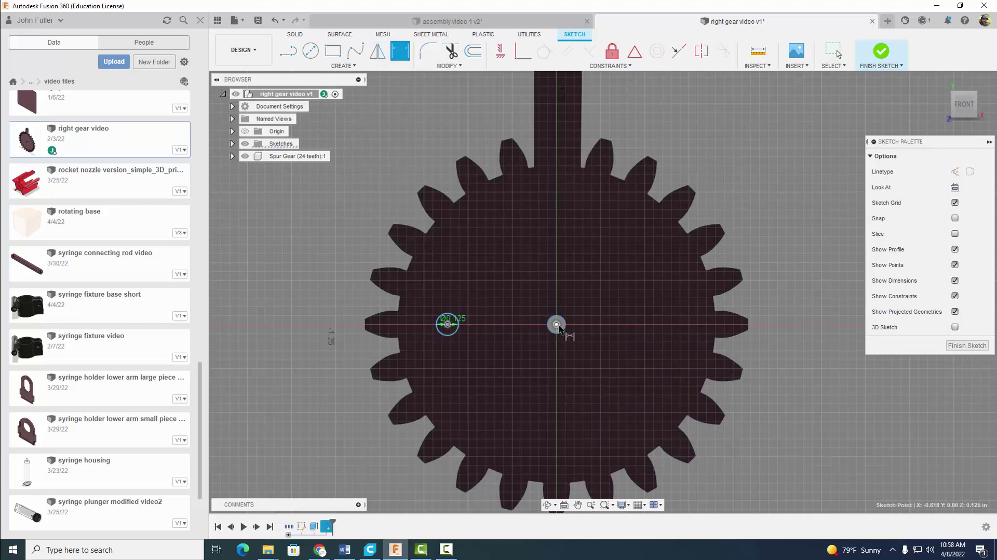
{"action": "left_click", "coordinate": [556, 324]}
{"action": "left_click", "coordinate": [549, 263]}
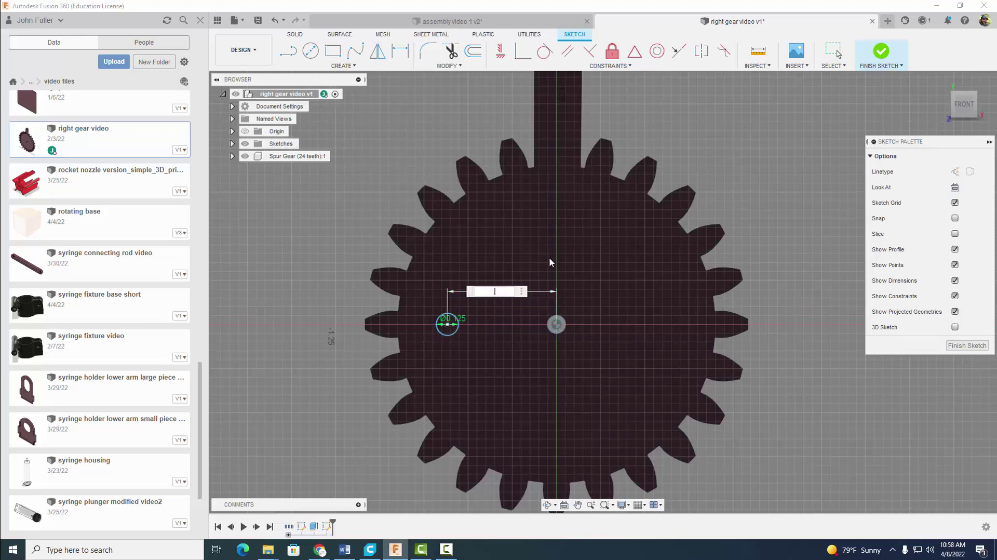
{"action": "type", "text": ".693"}
{"action": "key", "text": "Return"}
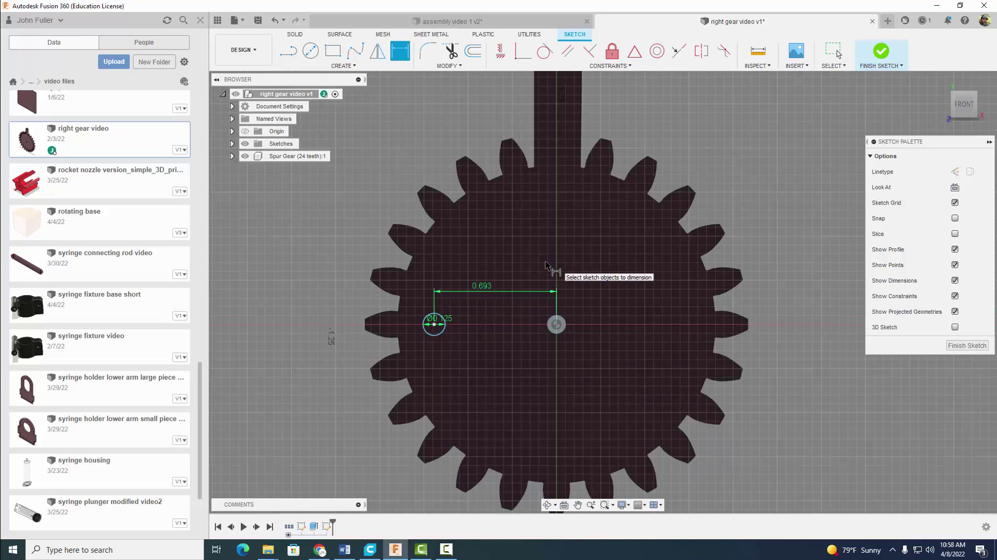
- Finish the sketch and cut the small circle -0.256 in through the gear
{"action": "left_click", "coordinate": [881, 52]}
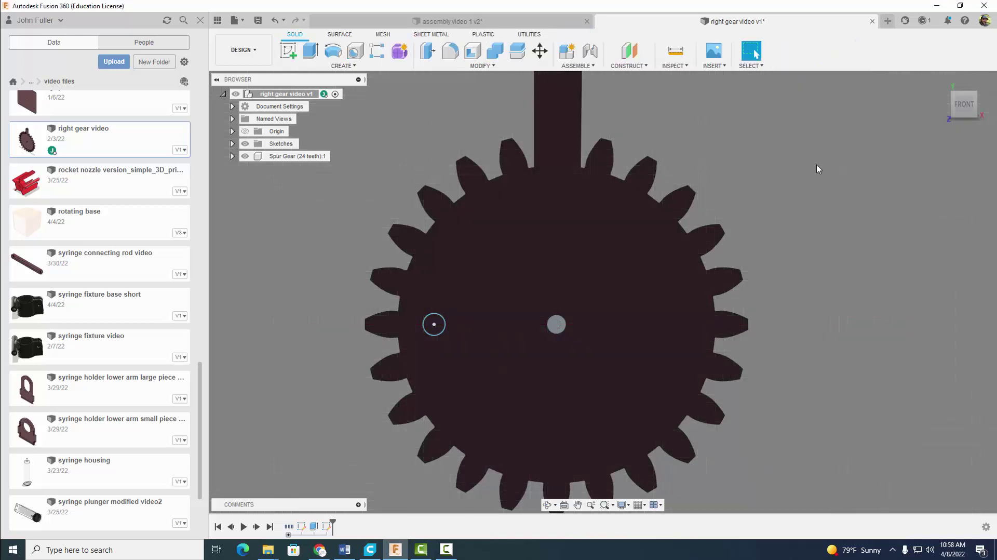
{"action": "left_click", "coordinate": [311, 51]}
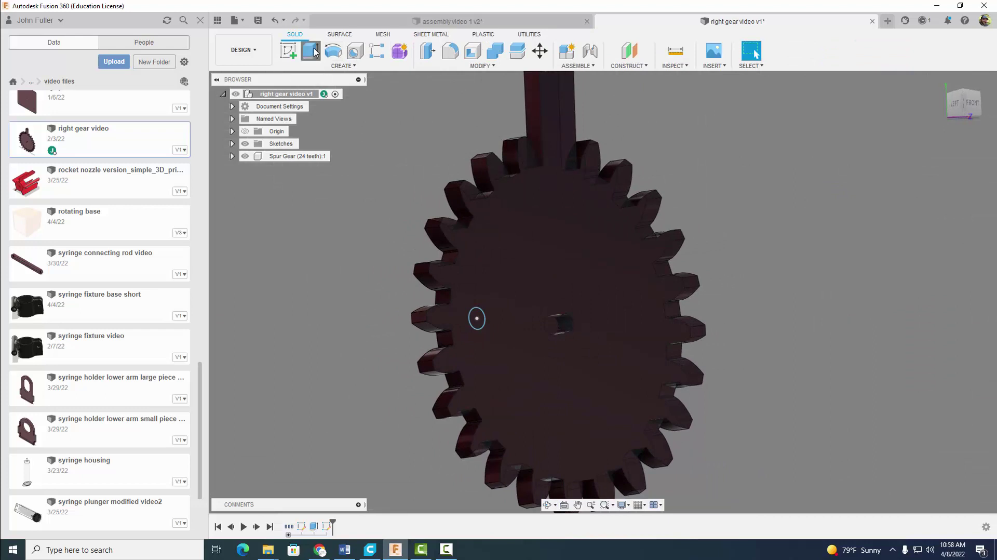
{"action": "left_click", "coordinate": [477, 319]}
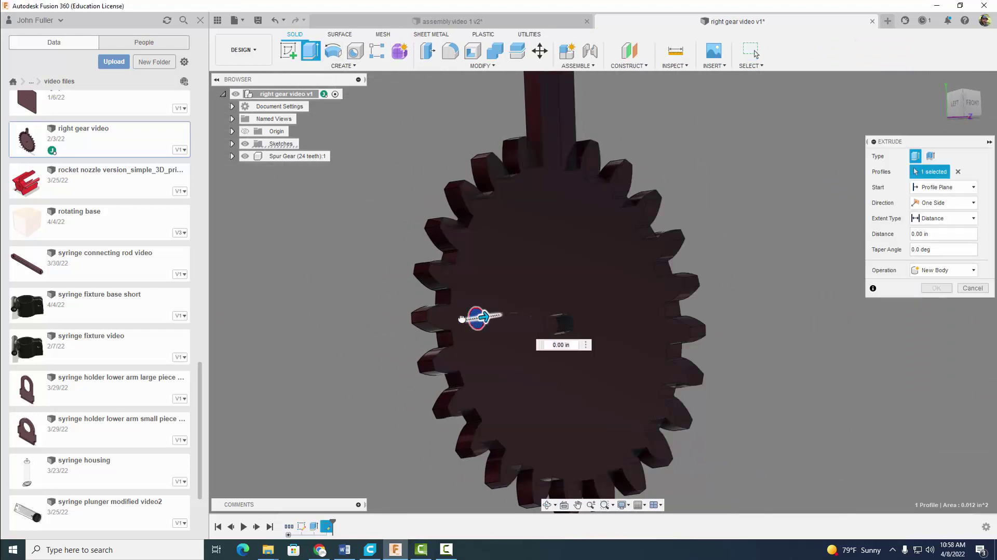
{"action": "left_click_drag", "start_coordinate": [478, 317], "coordinate": [439, 324]}
{"action": "left_click", "coordinate": [936, 303]}
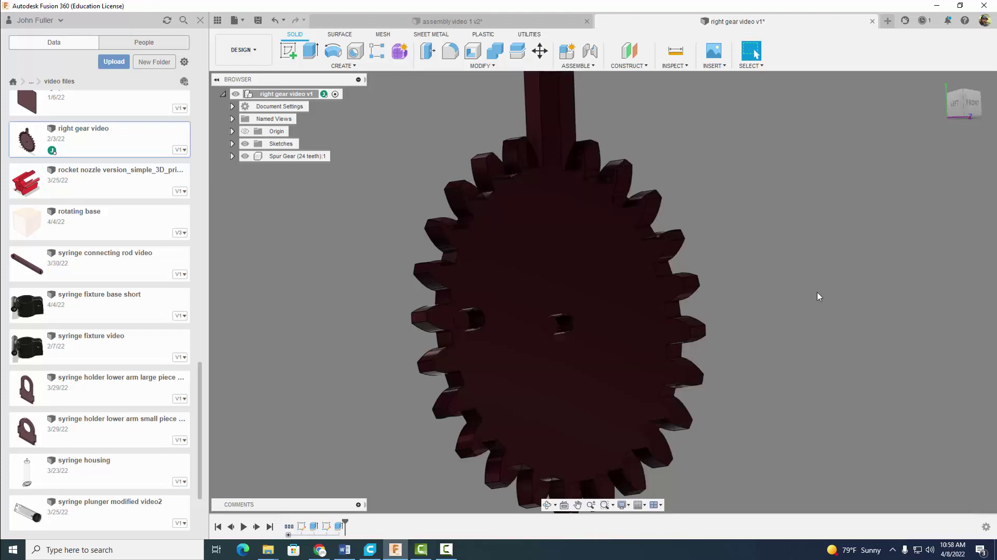
{"action": "middle_click_drag", "start_coordinate": [812, 289], "coordinate": [793, 295], "text": "shift"}
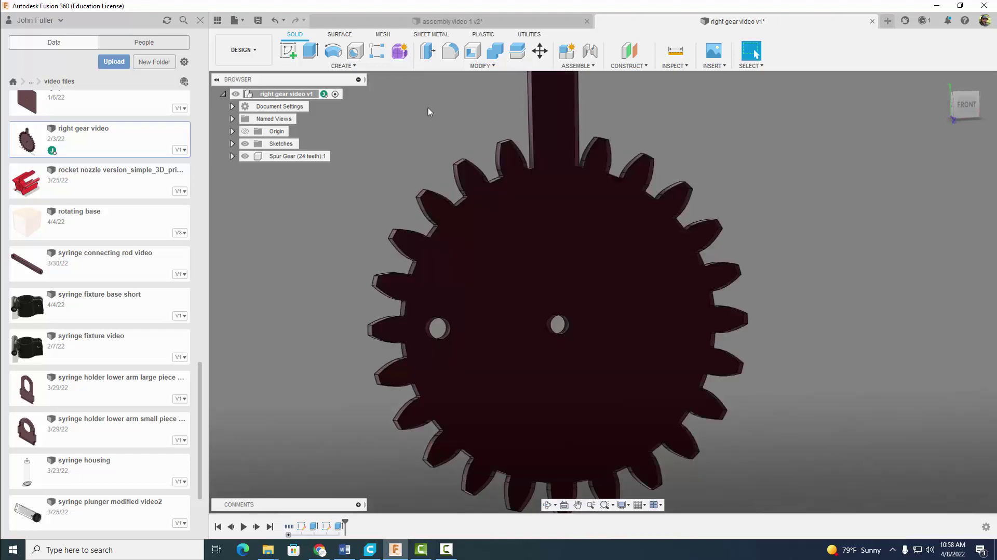
- Circular-pattern the hole feature 19 times around the centre hole axis
{"action": "left_click", "coordinate": [339, 65]}
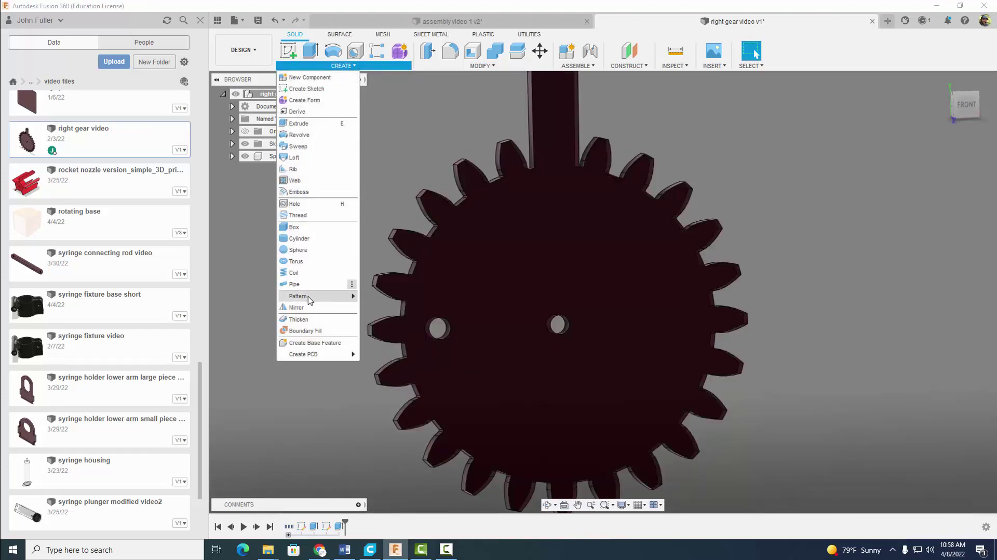
{"action": "mouse_move", "coordinate": [309, 296]}
{"action": "left_click", "coordinate": [370, 307]}
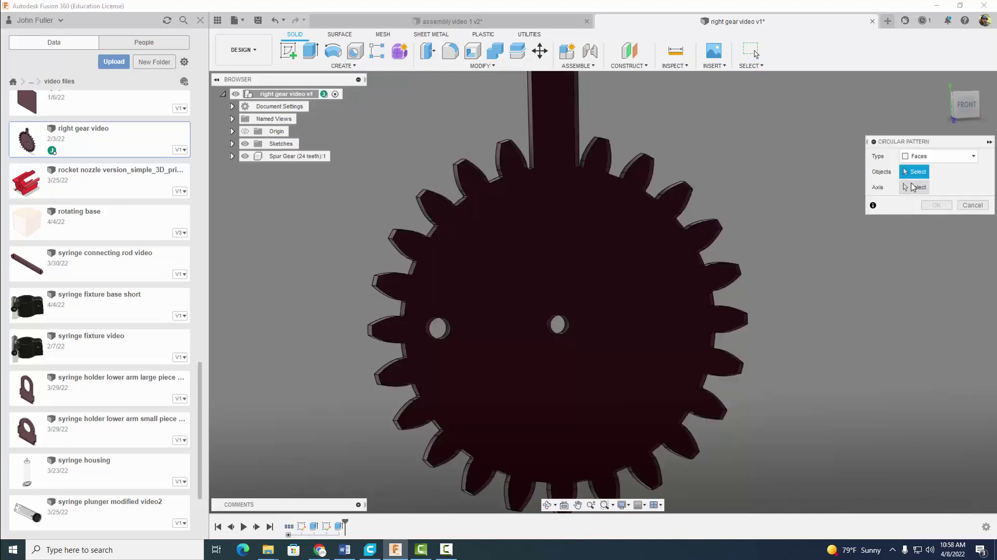
{"action": "left_click", "coordinate": [934, 156]}
{"action": "left_click", "coordinate": [918, 193]}
{"action": "left_click", "coordinate": [443, 322]}
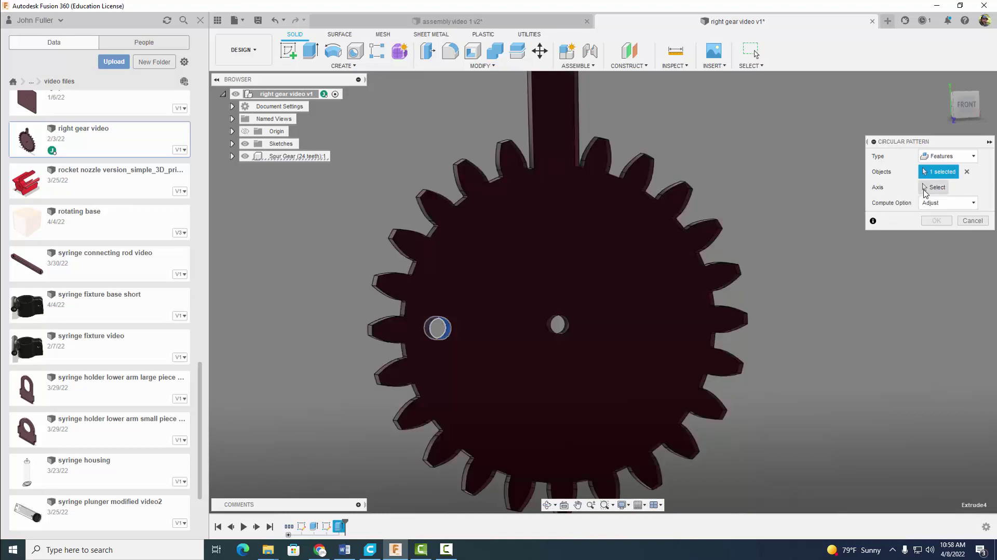
{"action": "left_click", "coordinate": [926, 188]}
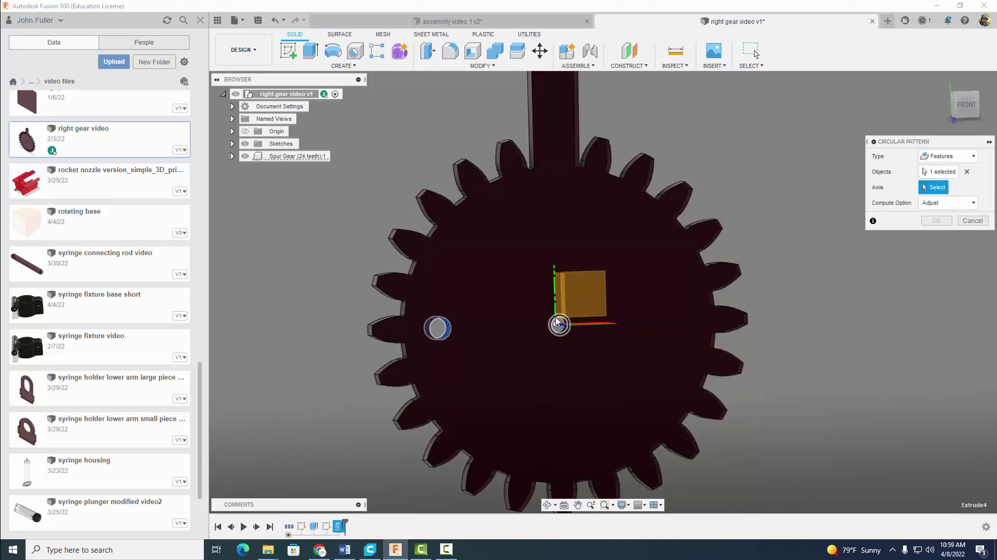
{"action": "left_click", "coordinate": [558, 334]}
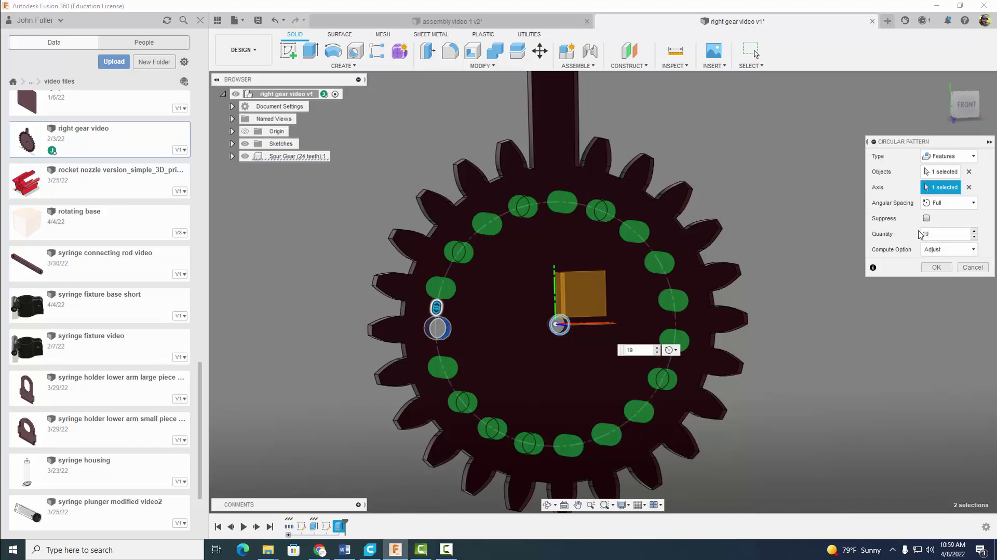
{"action": "left_click", "coordinate": [936, 267]}
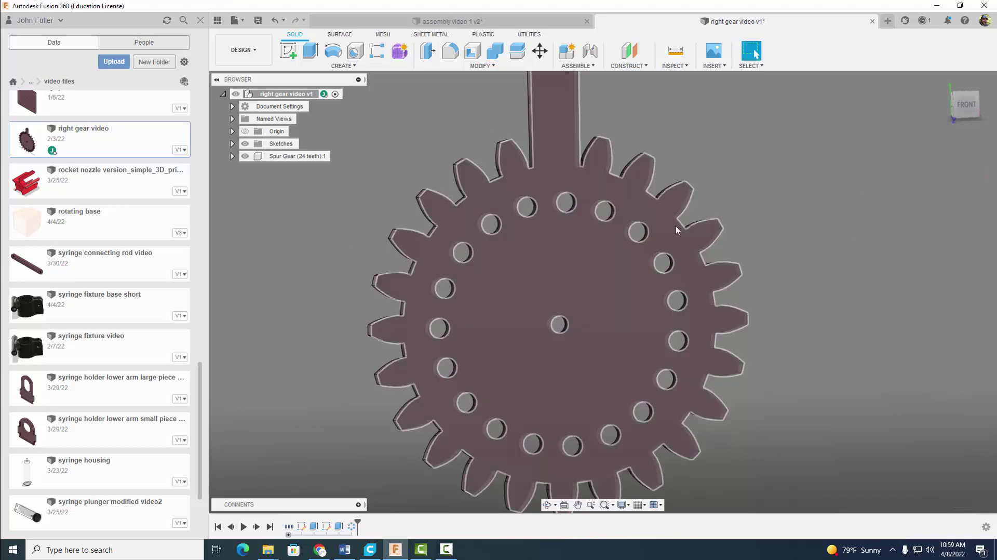
- Open the File menu and close it without choosing a command
{"action": "scroll", "coordinate": [808, 204], "scroll_direction": "down", "scroll_amount": 2}
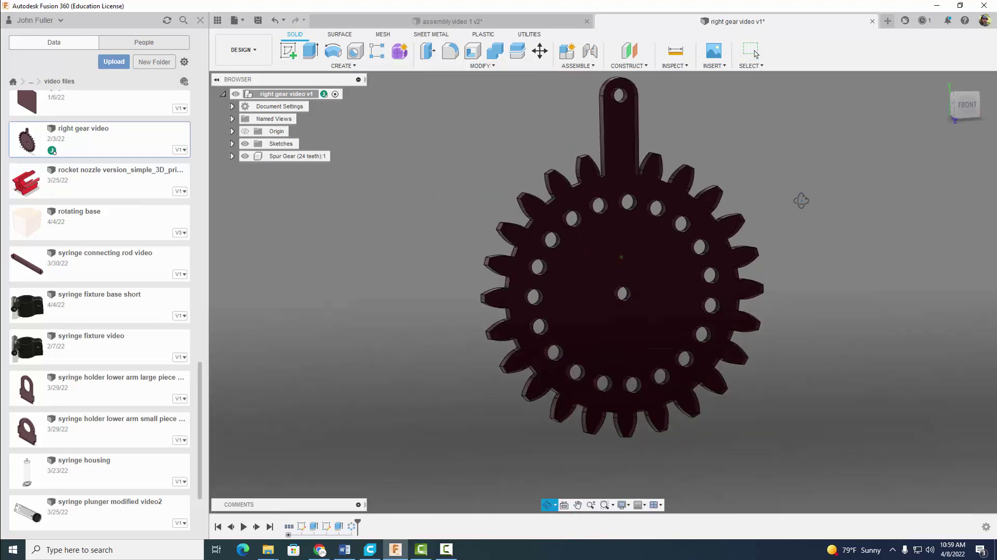
{"action": "left_click", "coordinate": [235, 20]}
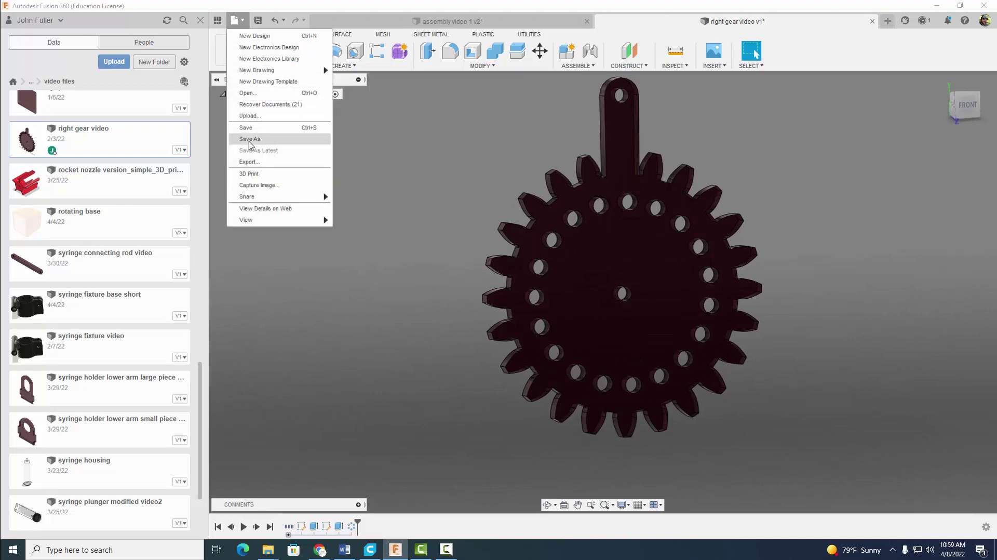
{"action": "left_click", "coordinate": [384, 156]}
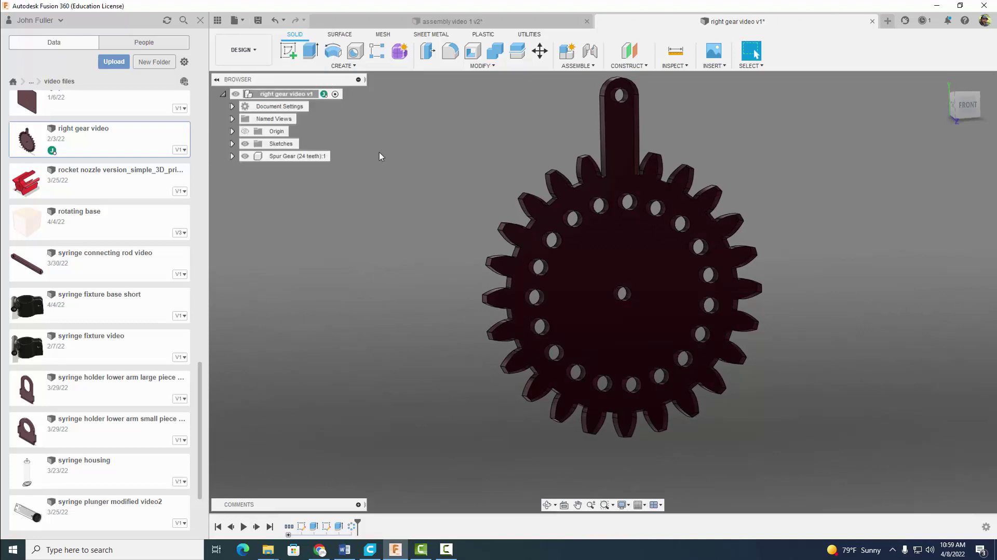